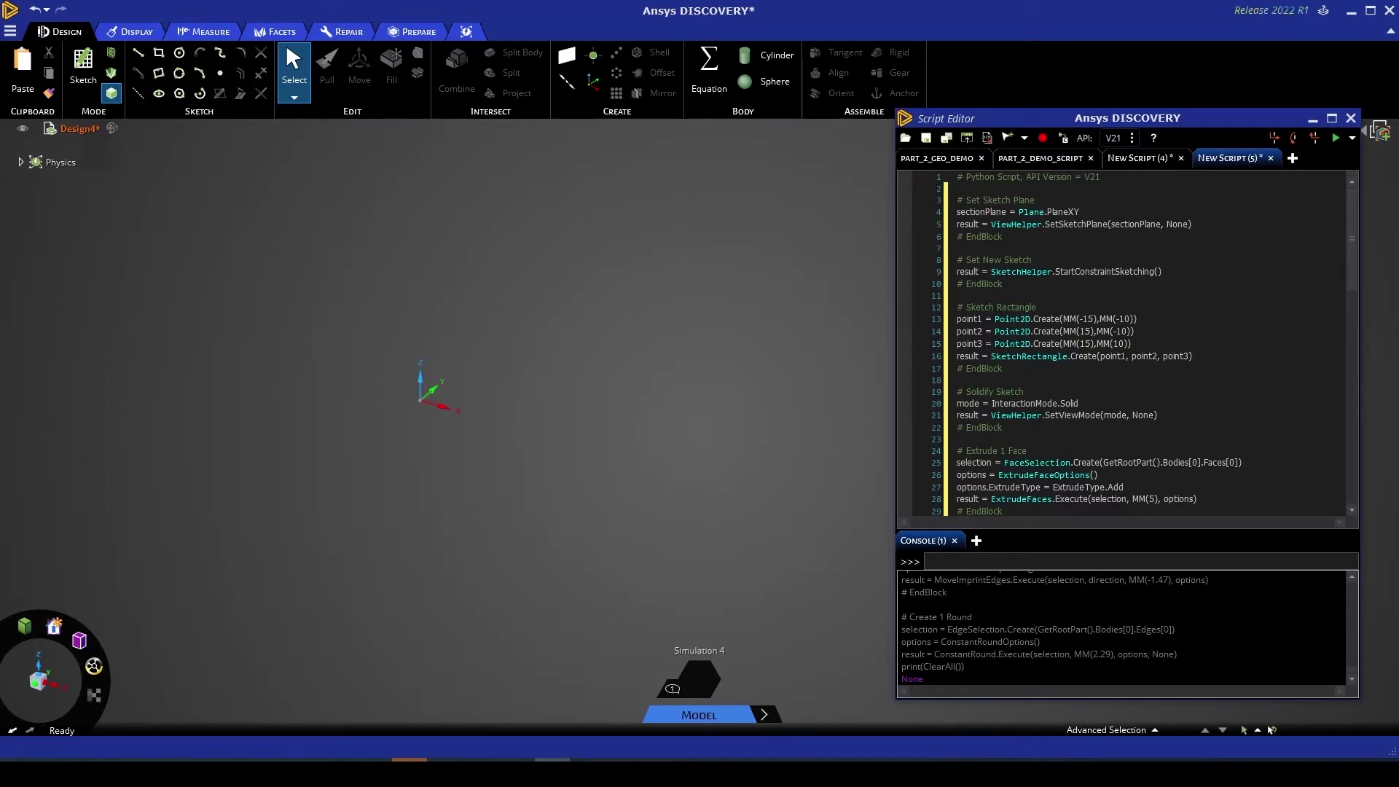
Run the demo script to build the 30×20 mm block with cylinder, imprinted edge and round
left_click(1197, 300)
left_click(1334, 139)
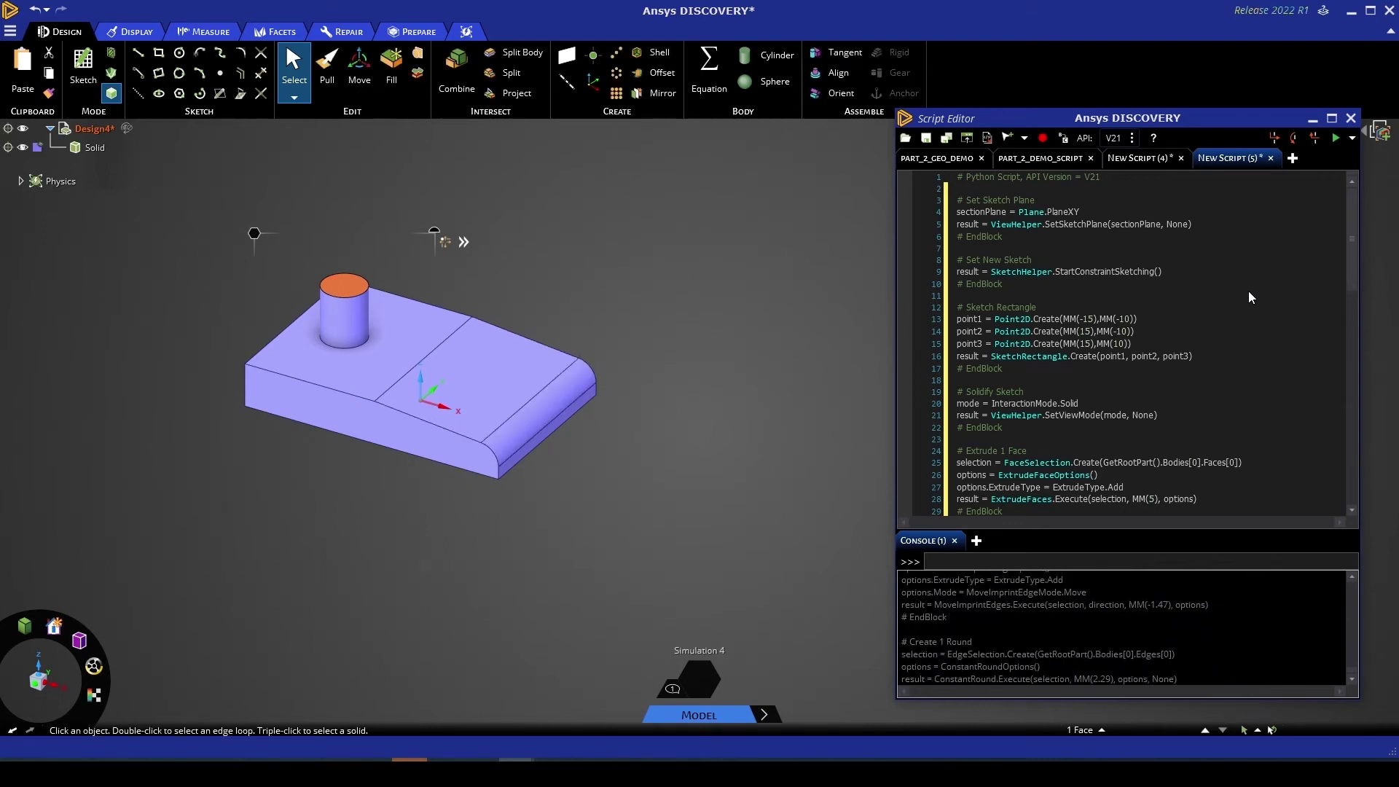
left_click(1352, 141)
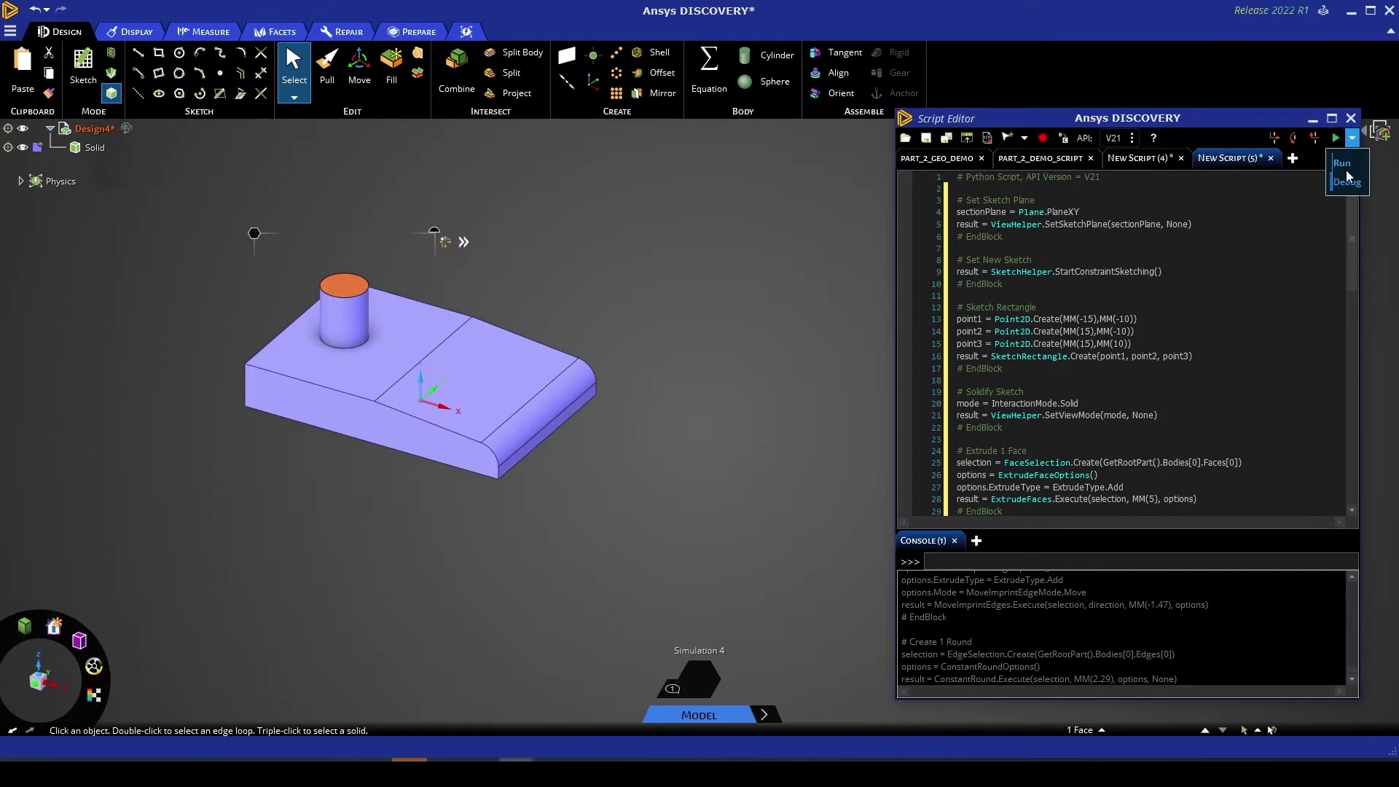
Empty the model with ClearAll() in the console and rerun PART_2_DEMO_SCRIPT to rebuild the block
left_click(939, 564)
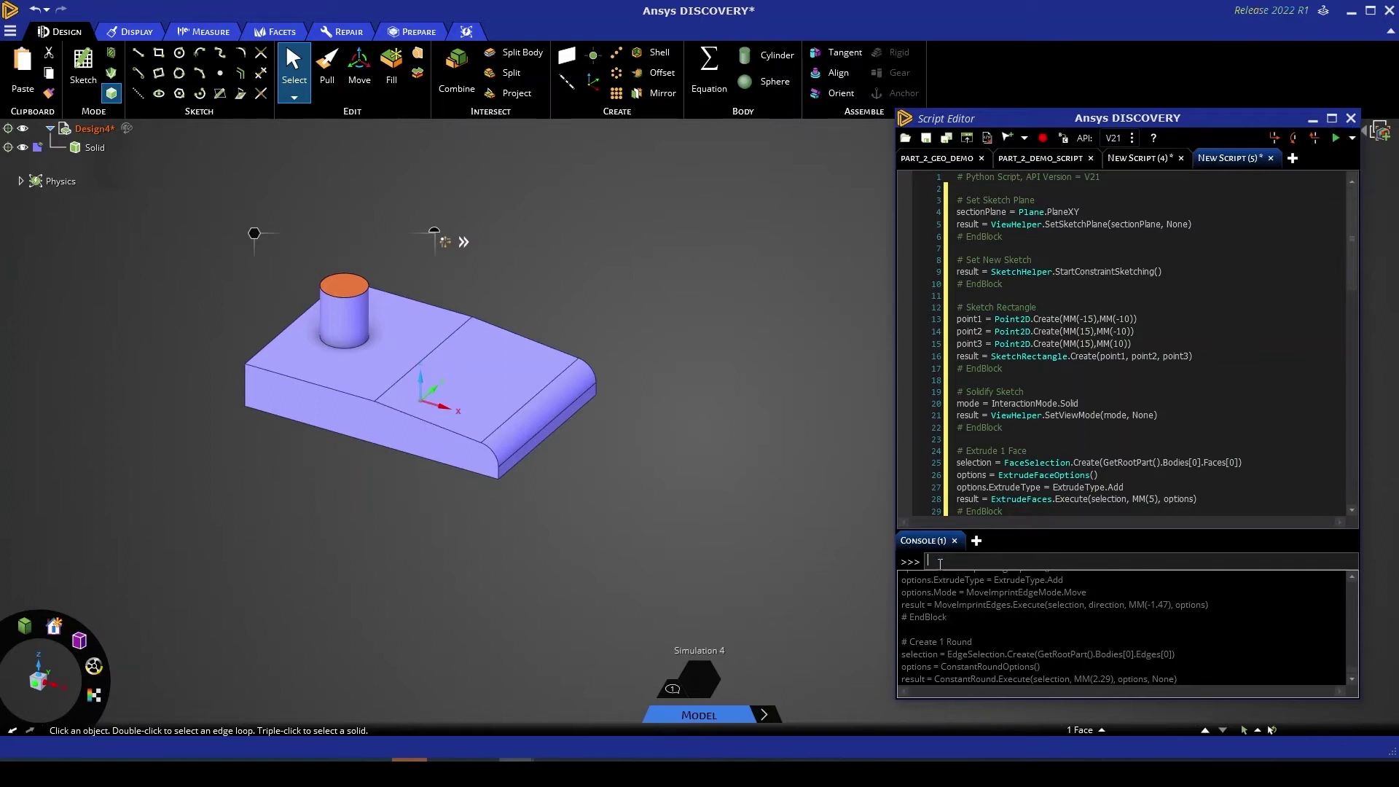
type("Clear")
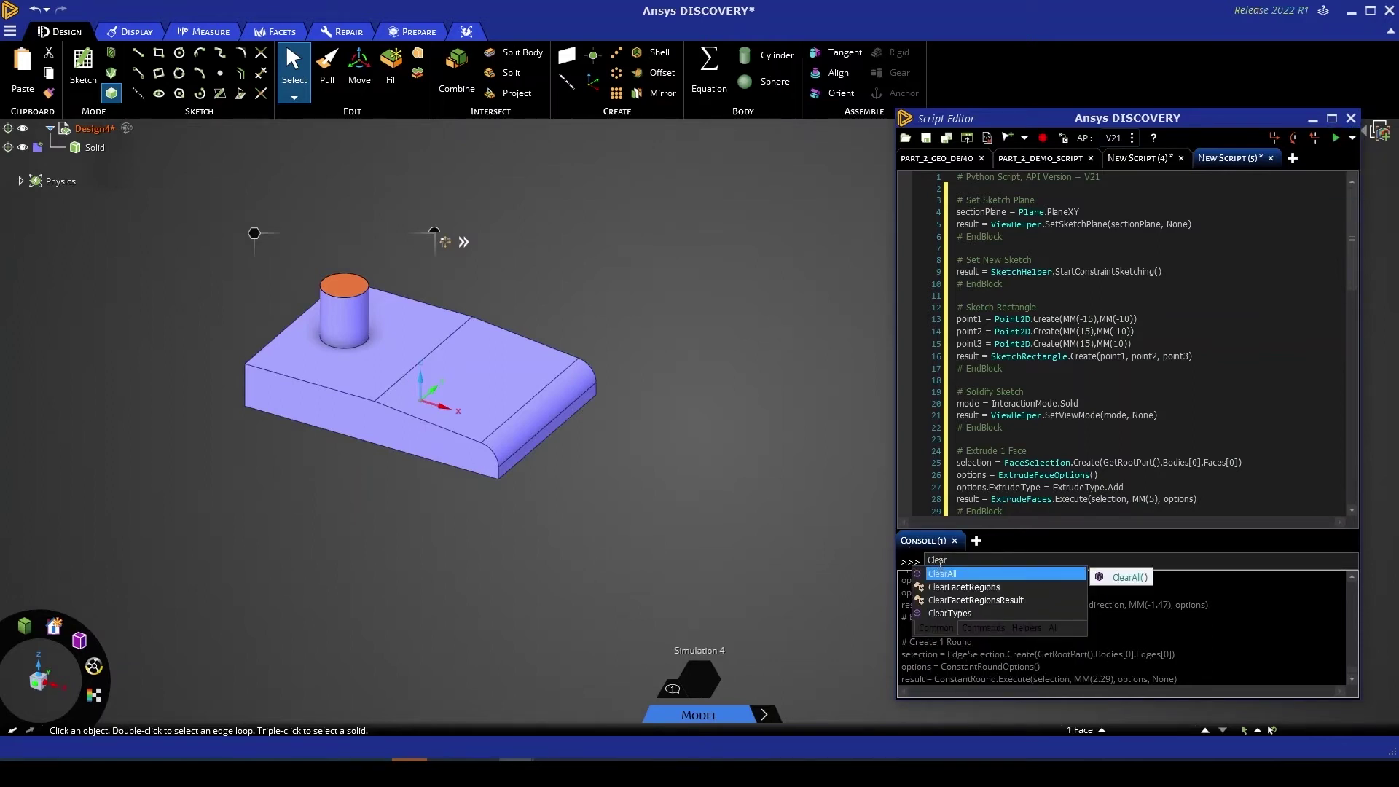
key("Tab")
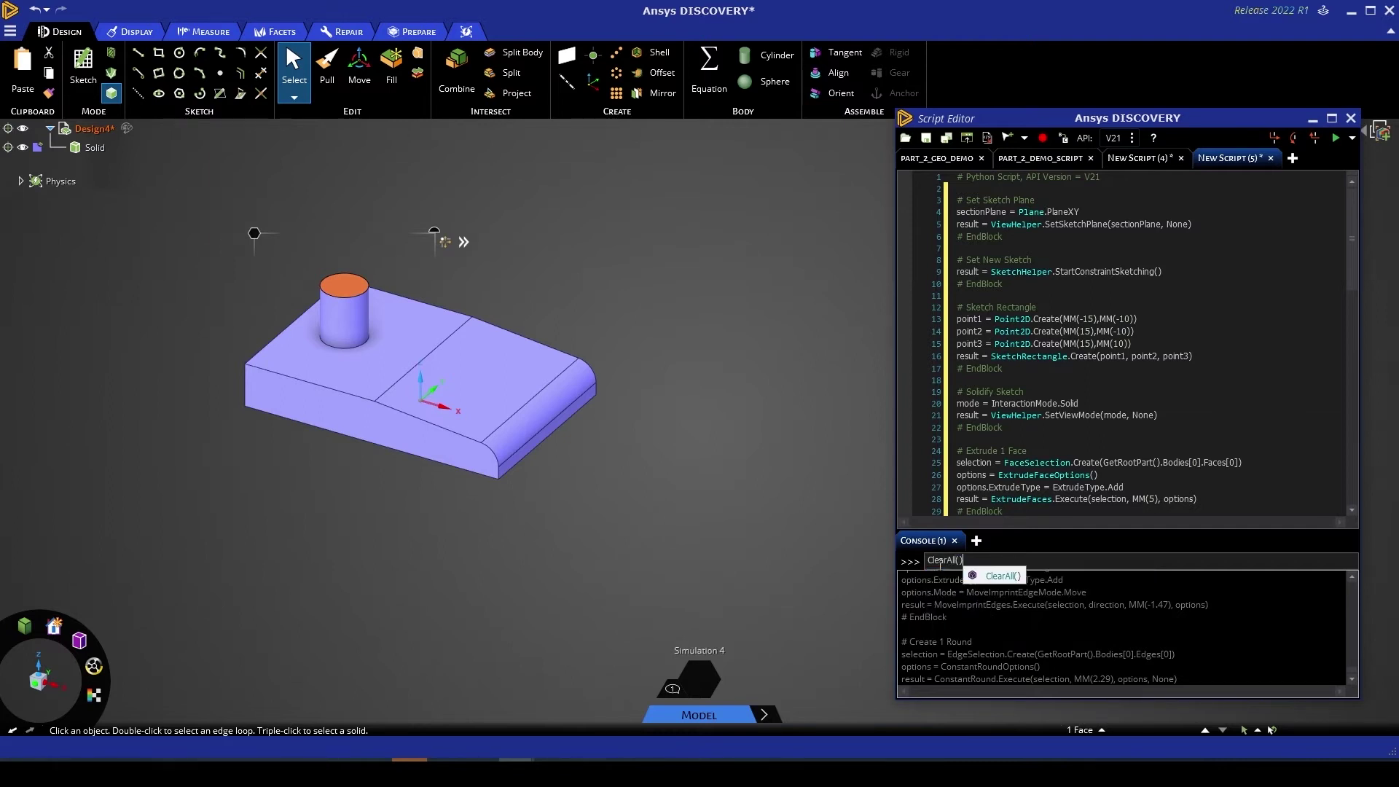
type("()")
key("Return")
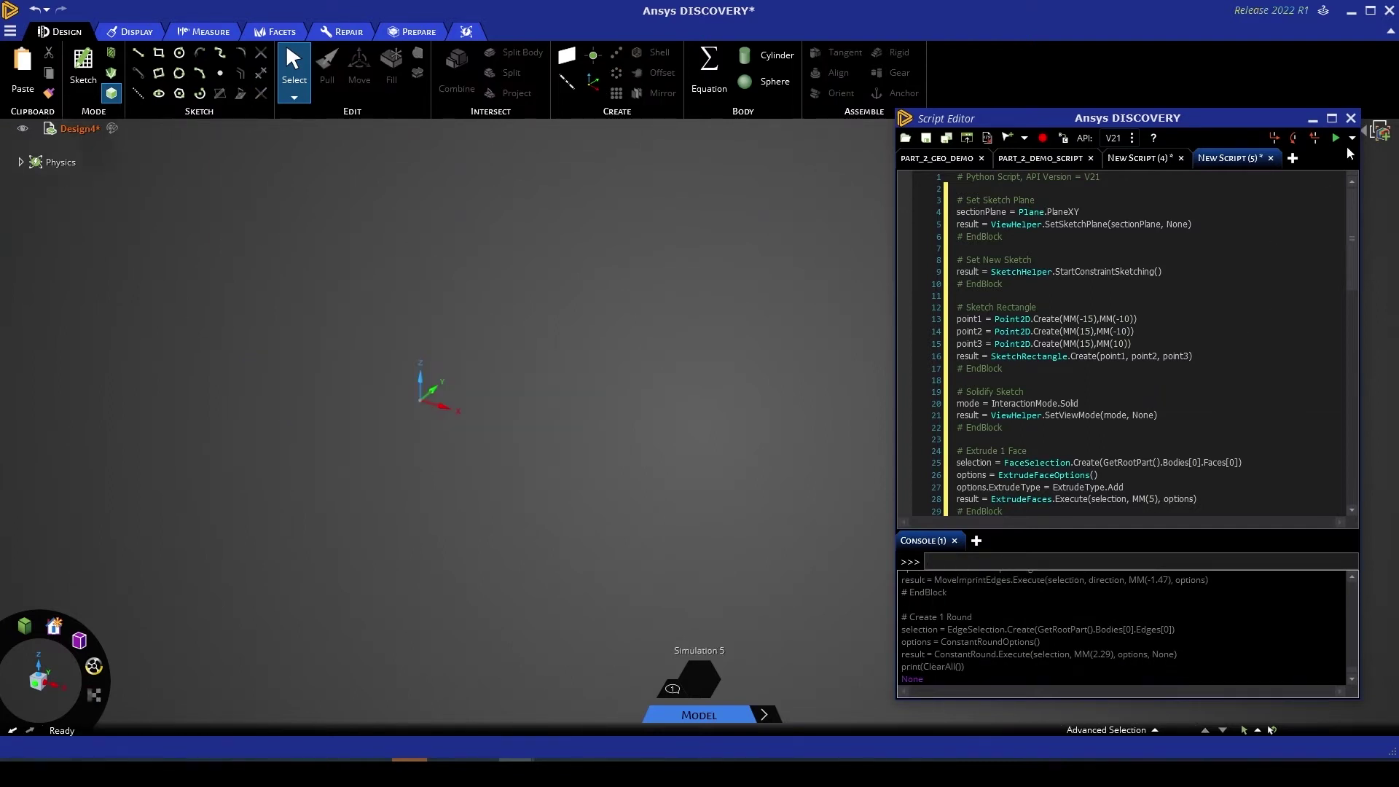
left_click(1352, 138)
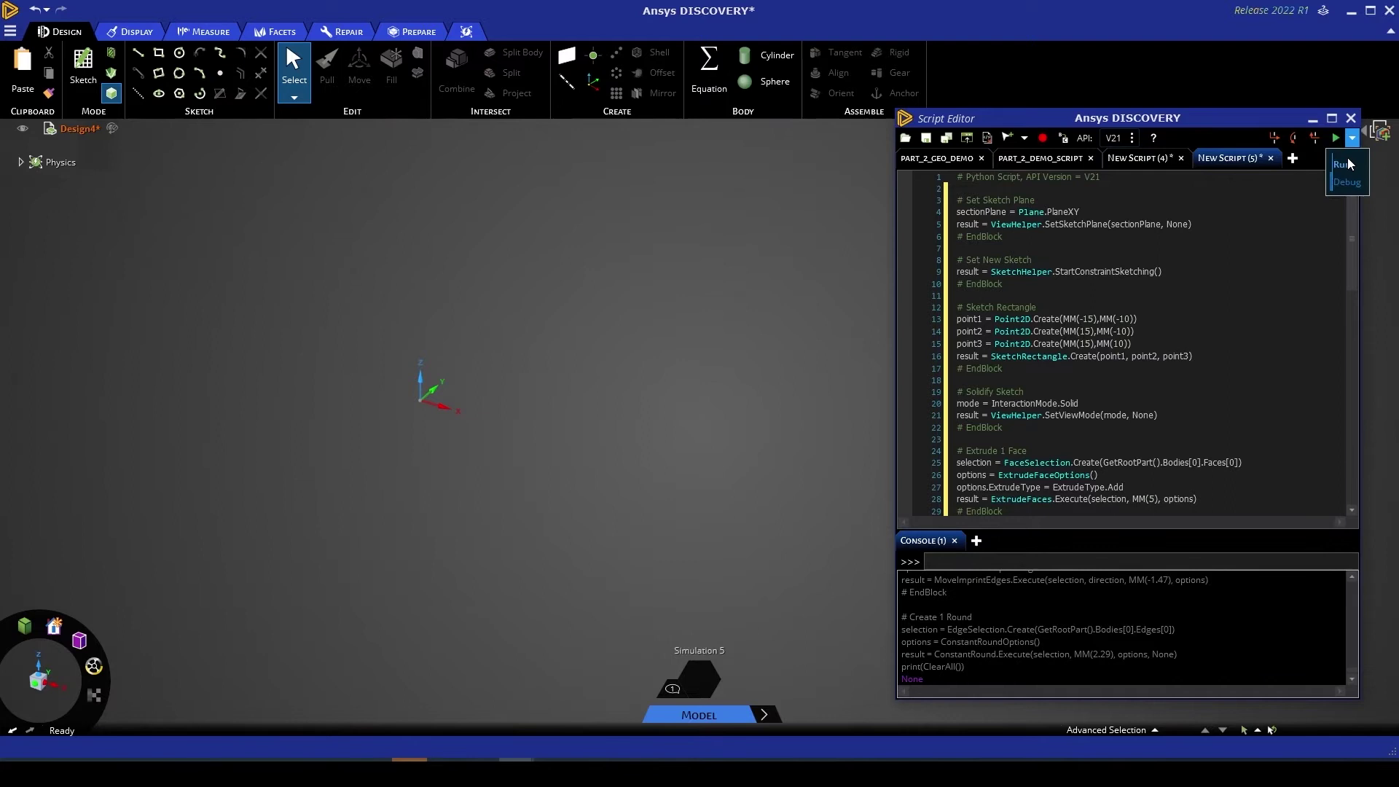
left_click(1337, 138)
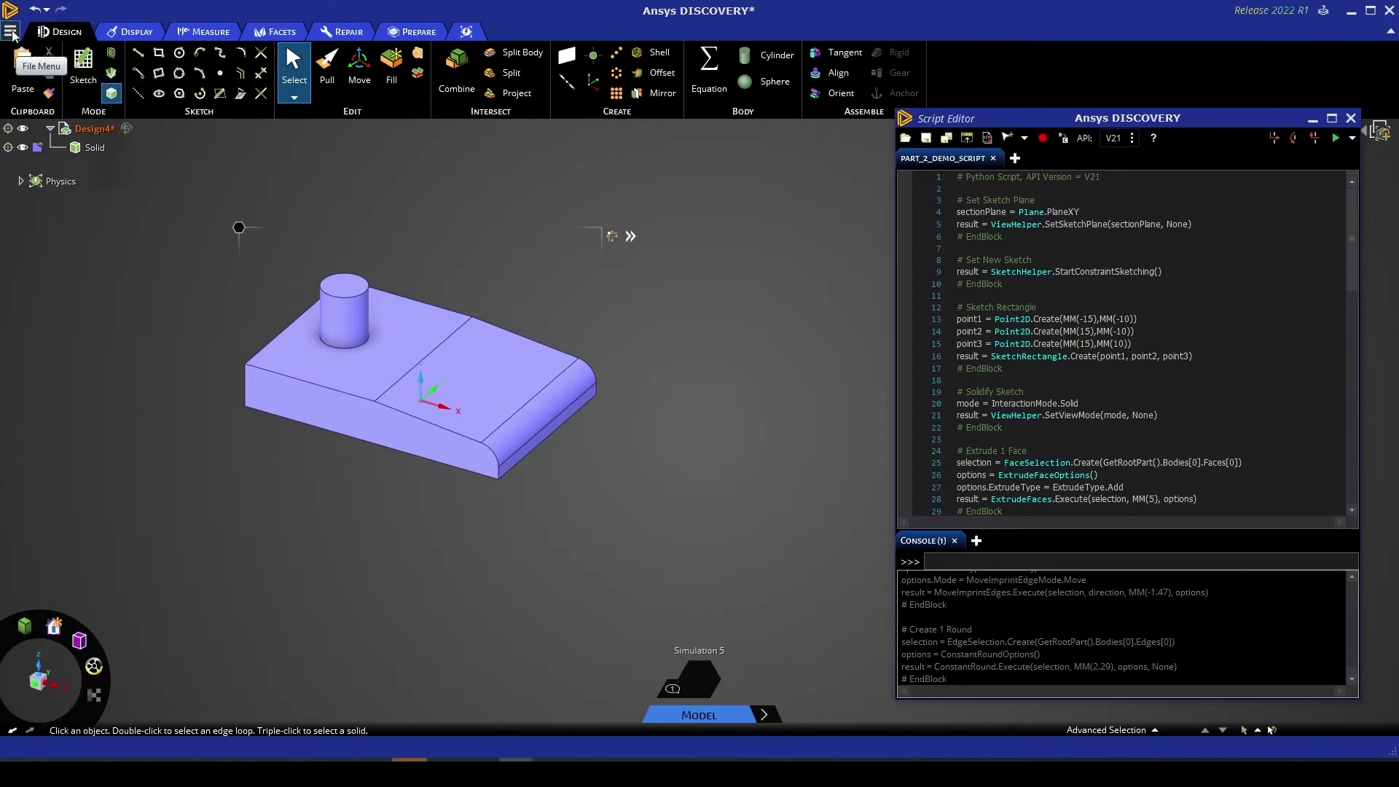
Create a new empty design, Design5, discarding the unsaved block model
left_click(11, 34)
left_click(36, 62)
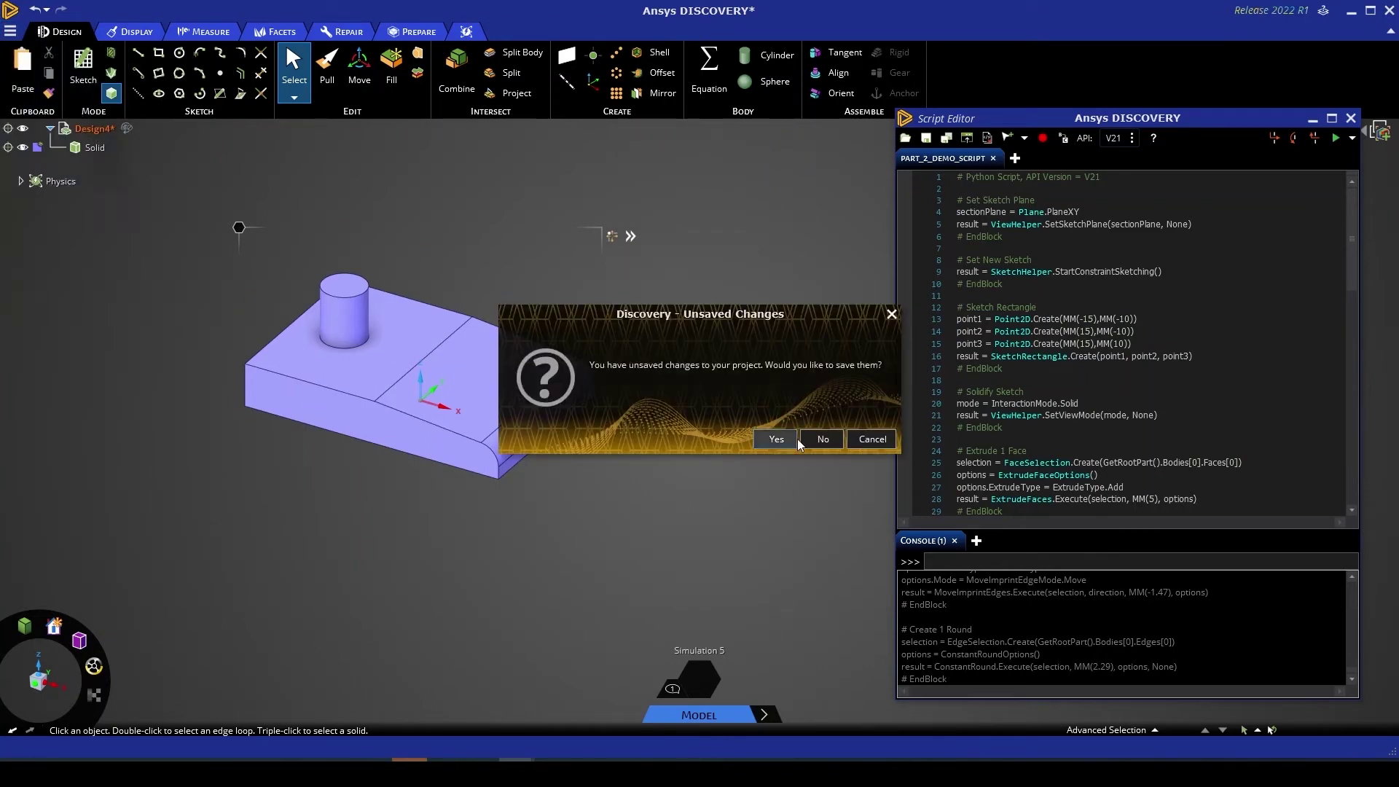
left_click(815, 439)
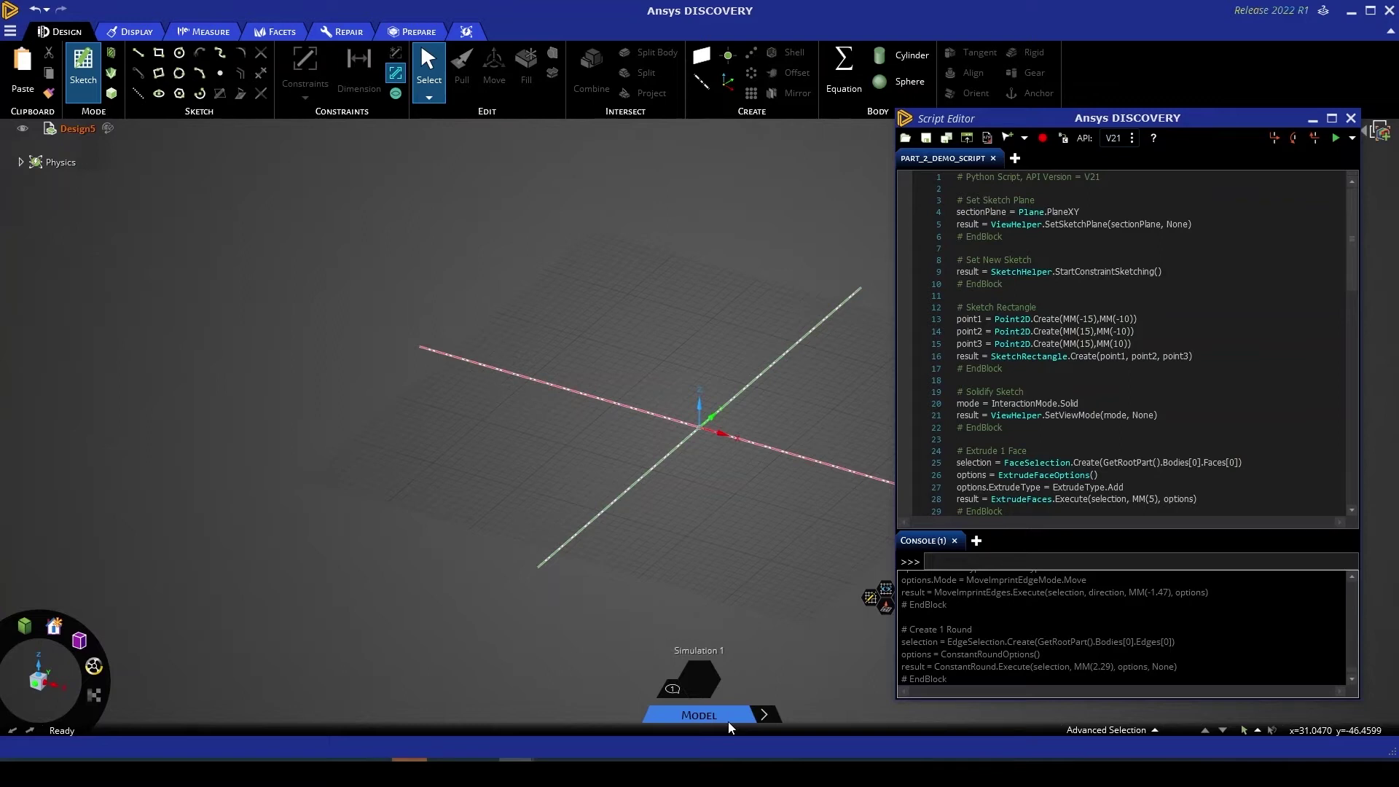
Create blank New Script (6) and review the Smart Variable, Index and Ray selection options
left_click(1015, 159)
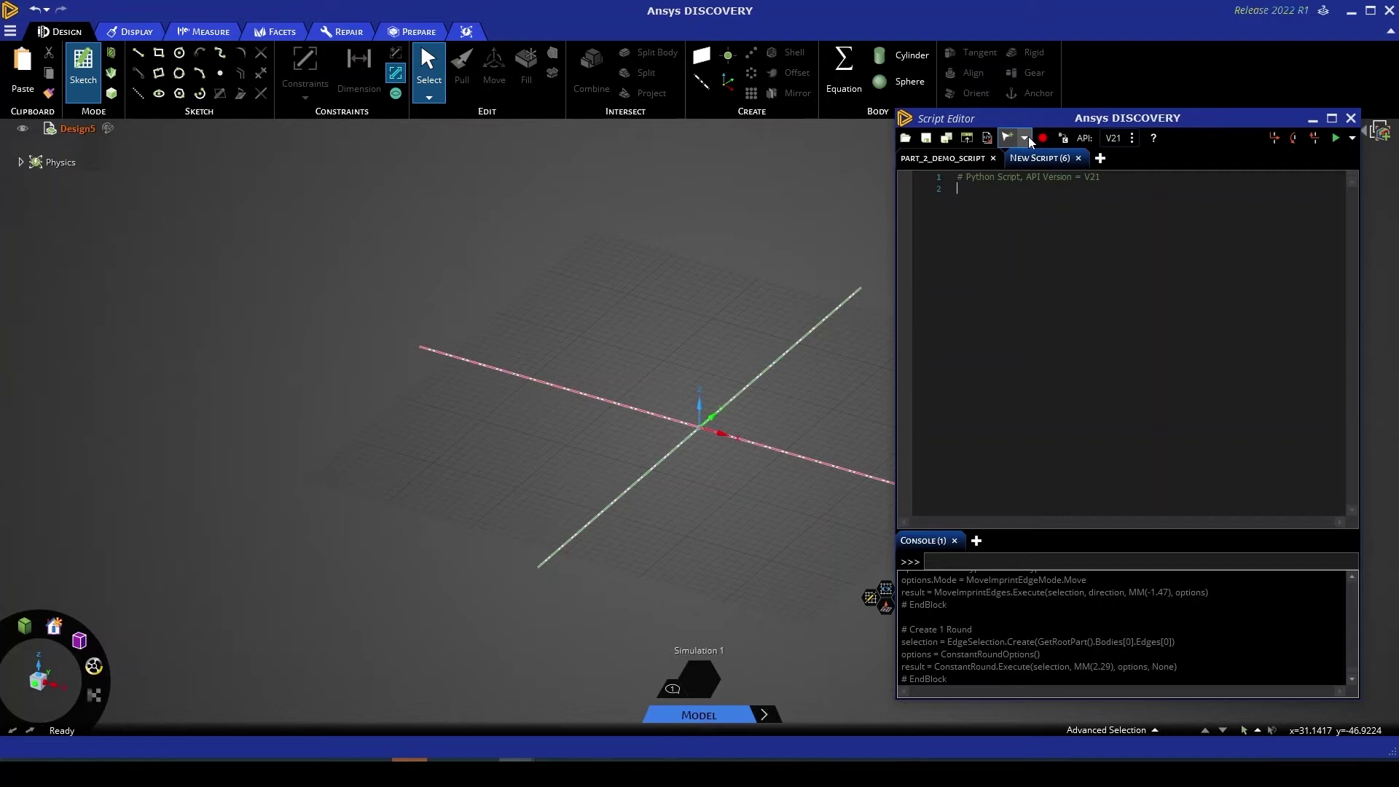
left_click(1027, 139)
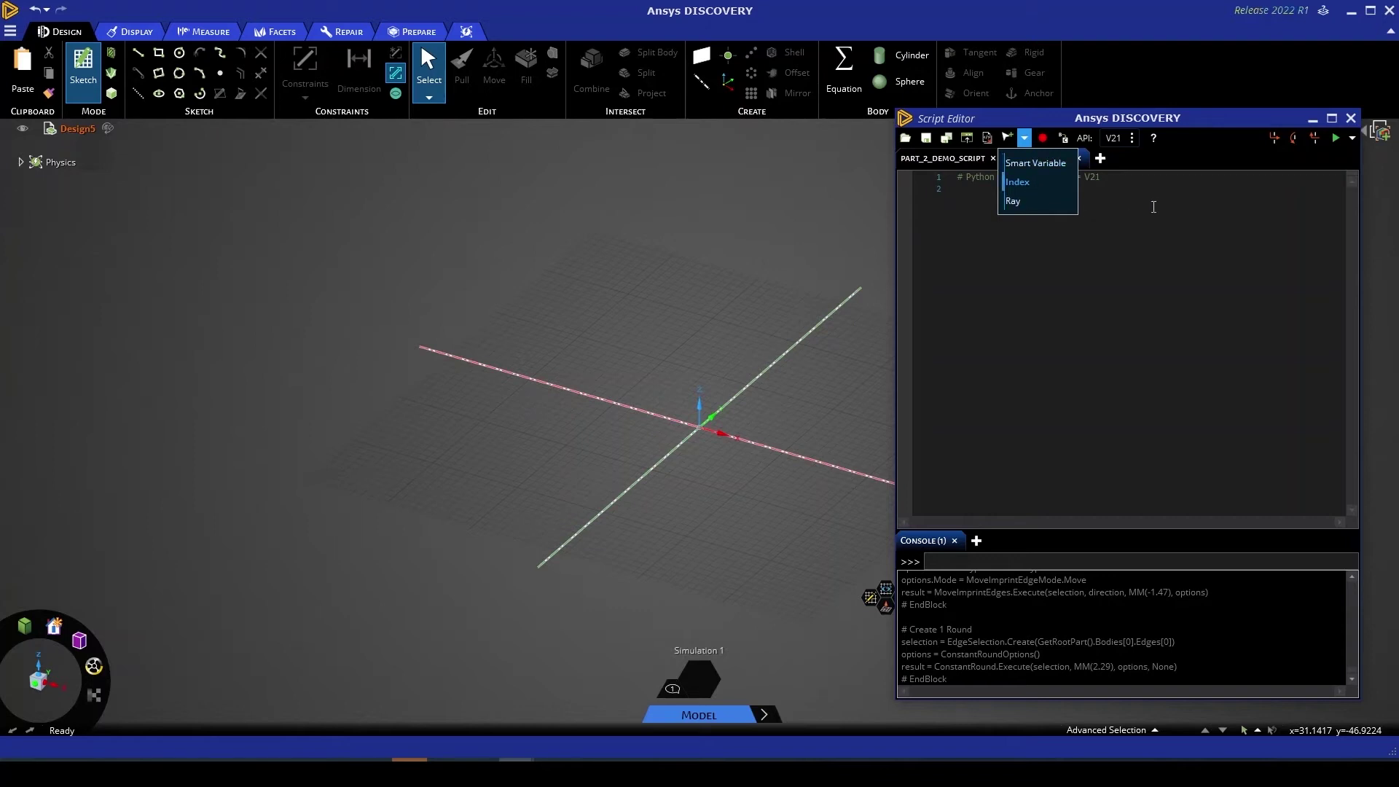
left_click(1158, 207)
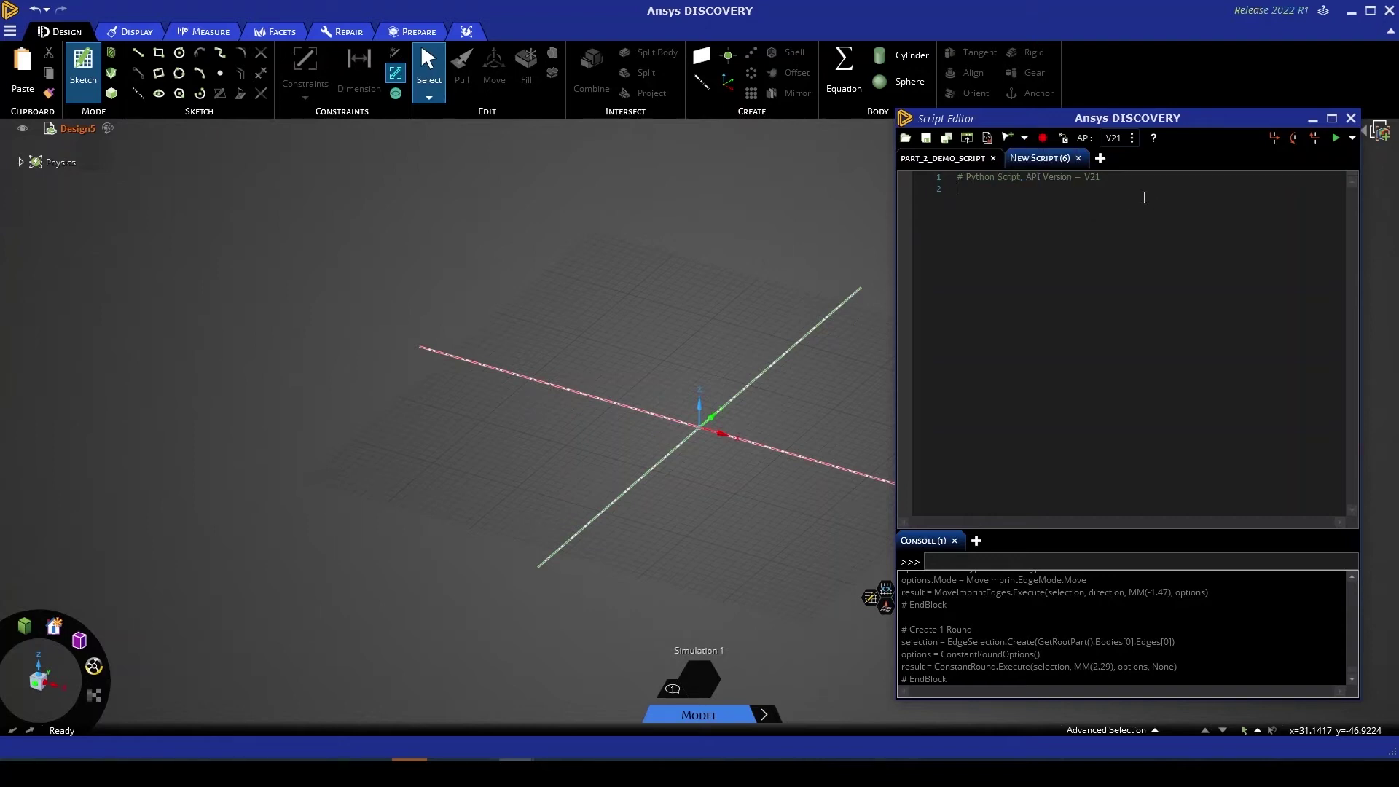
left_click(1024, 137)
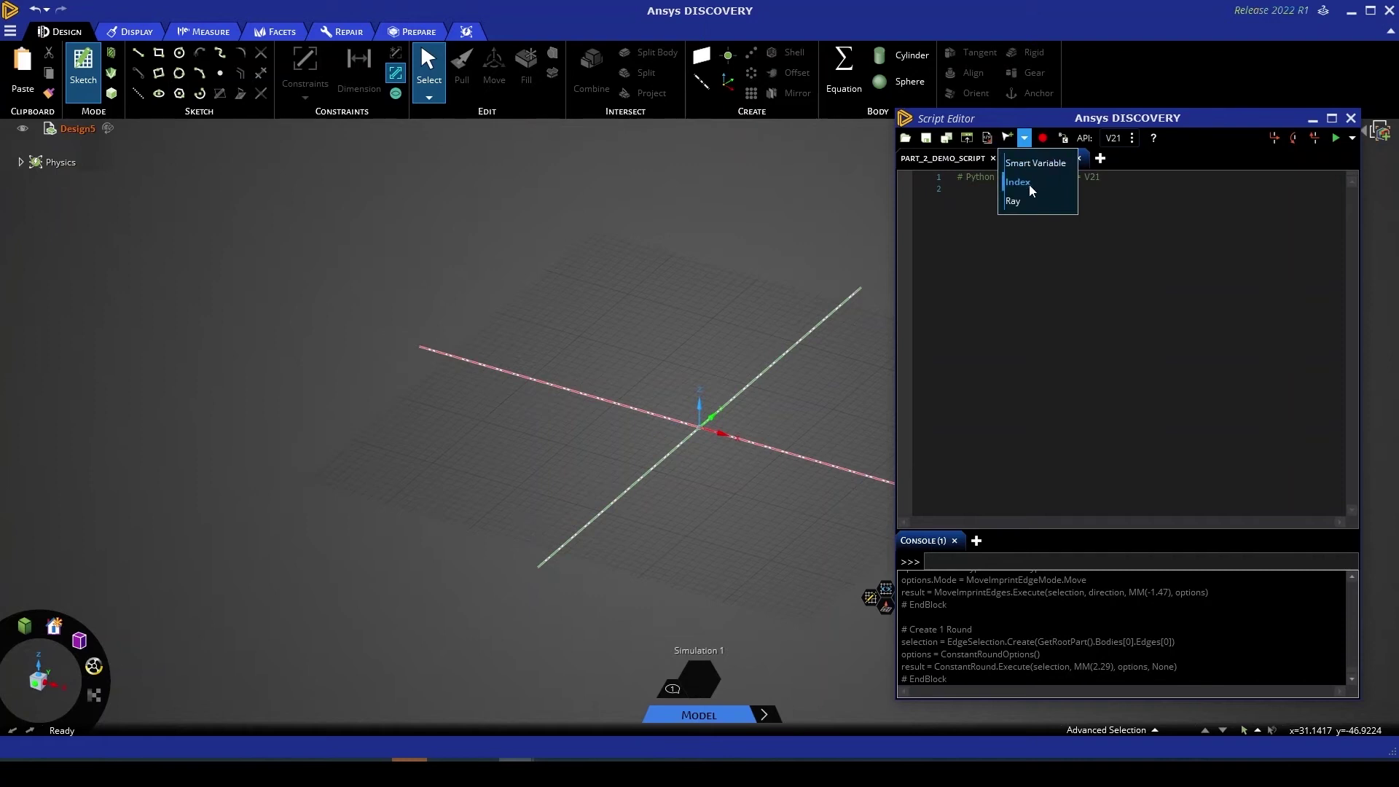
Record with Index selections and begin a rectangle centred on the origin on the XY plane
left_click(1020, 181)
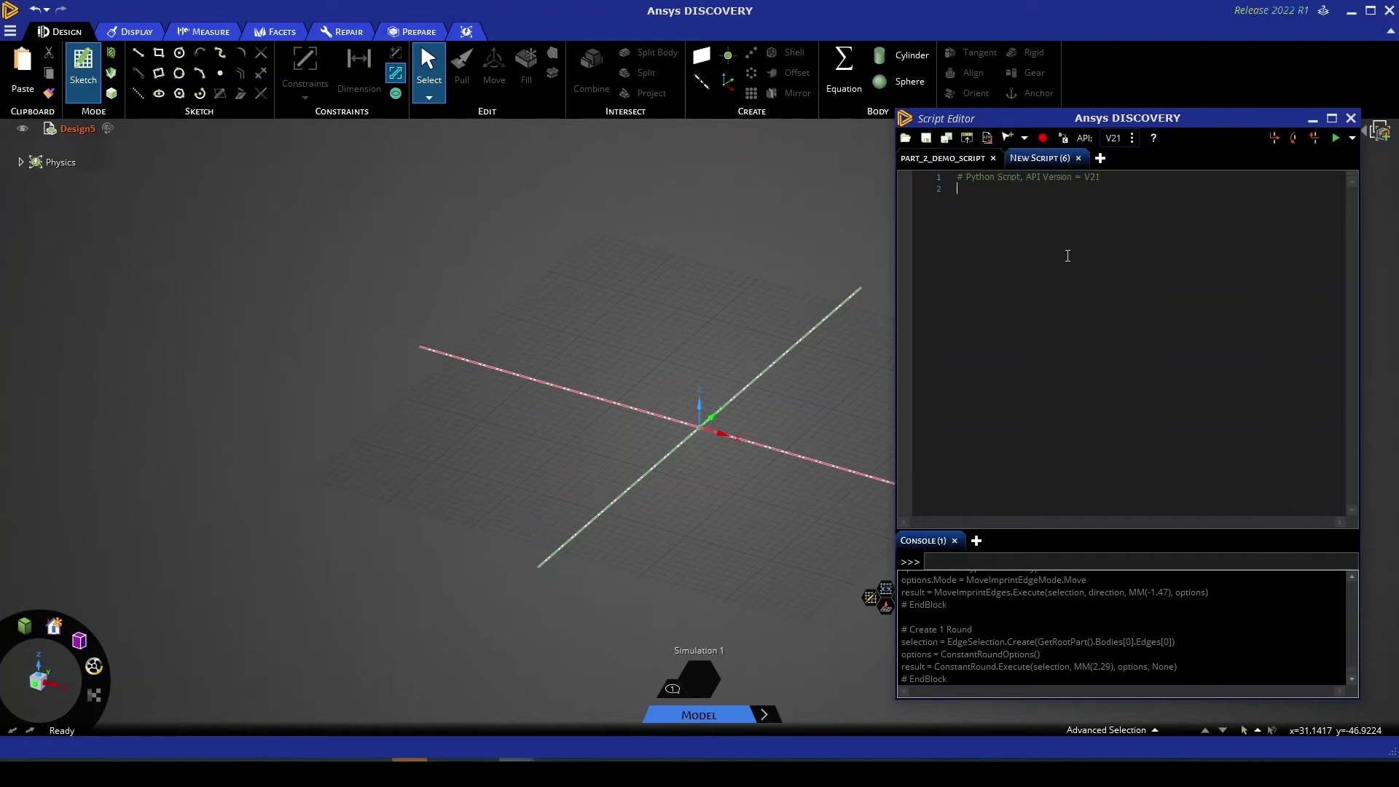
left_click(1043, 140)
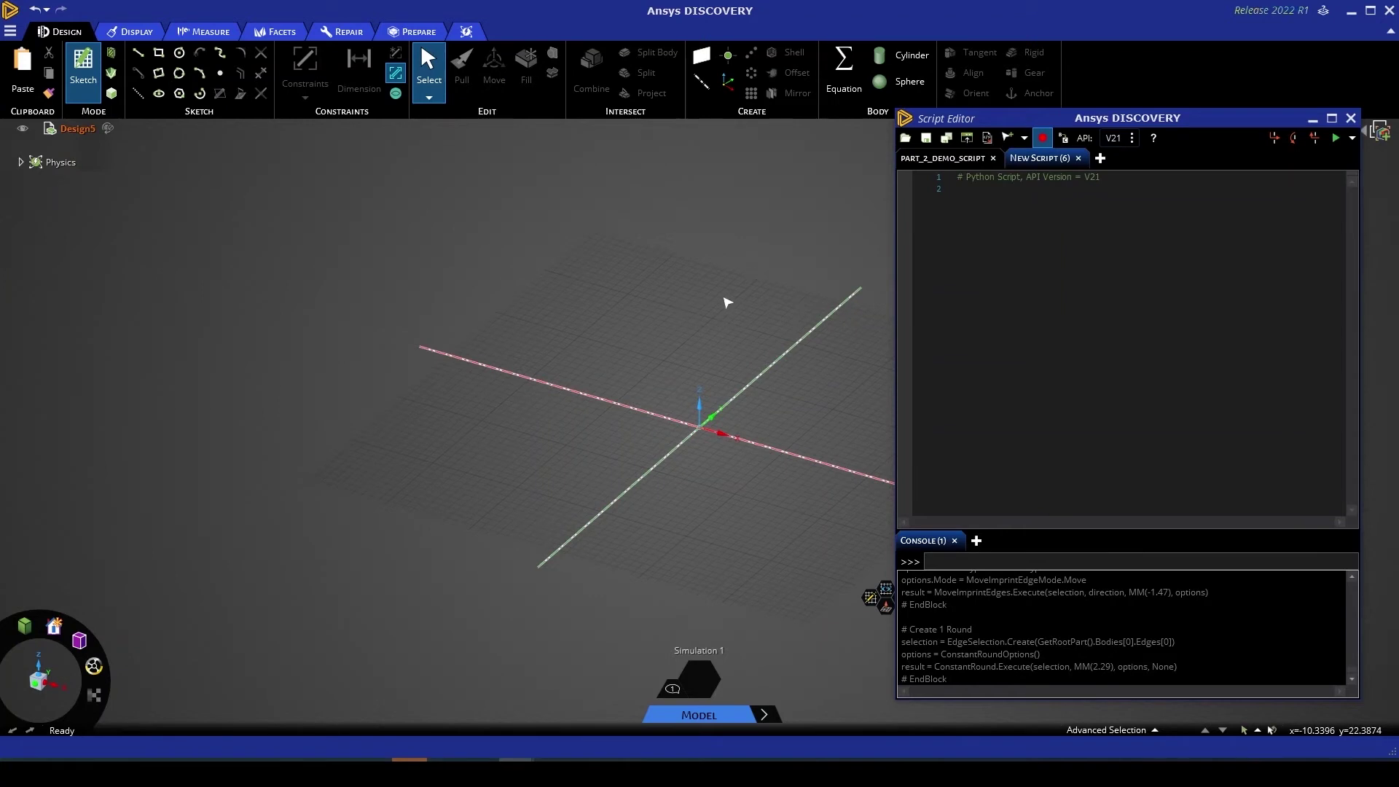
middle_click_drag(724, 303, 488, 314, "shift")
key("r")
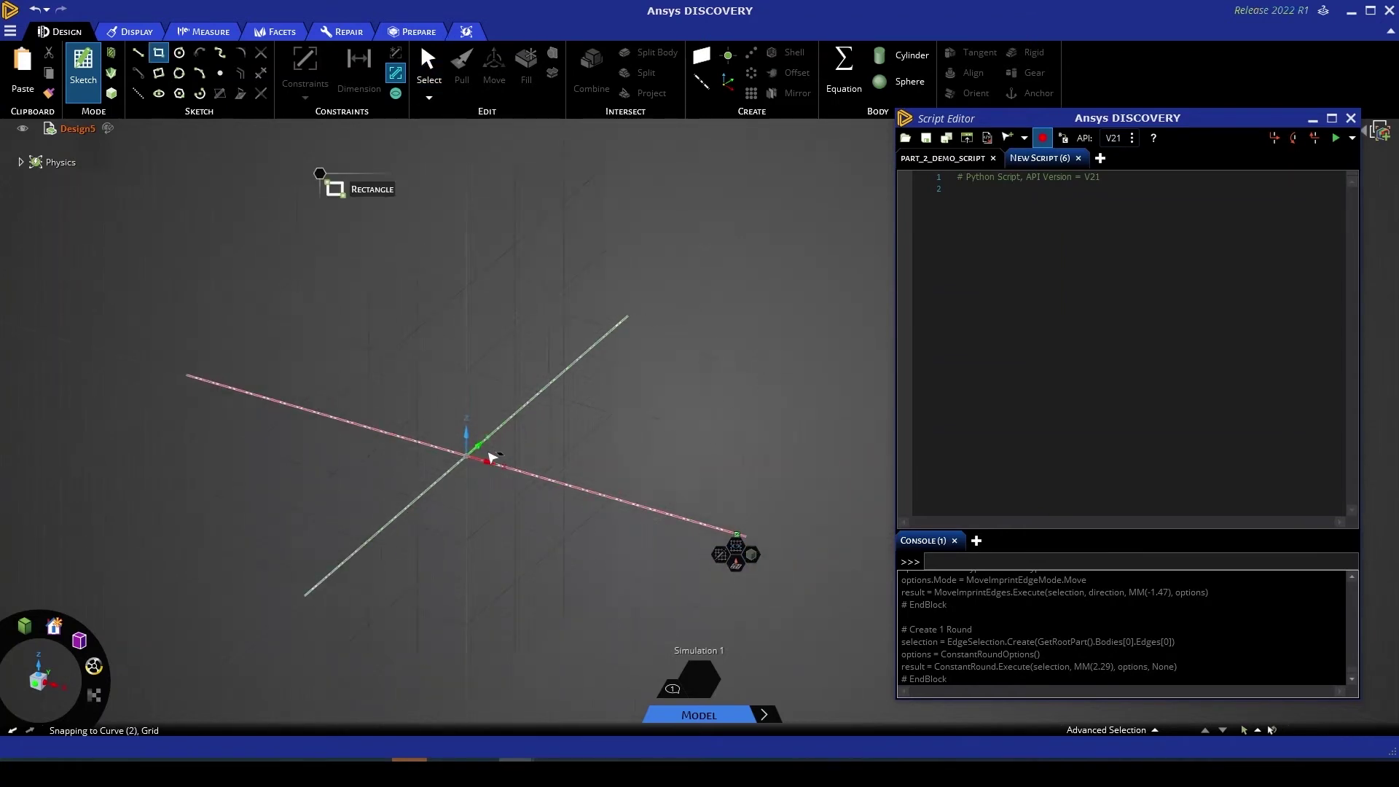
left_click(469, 451)
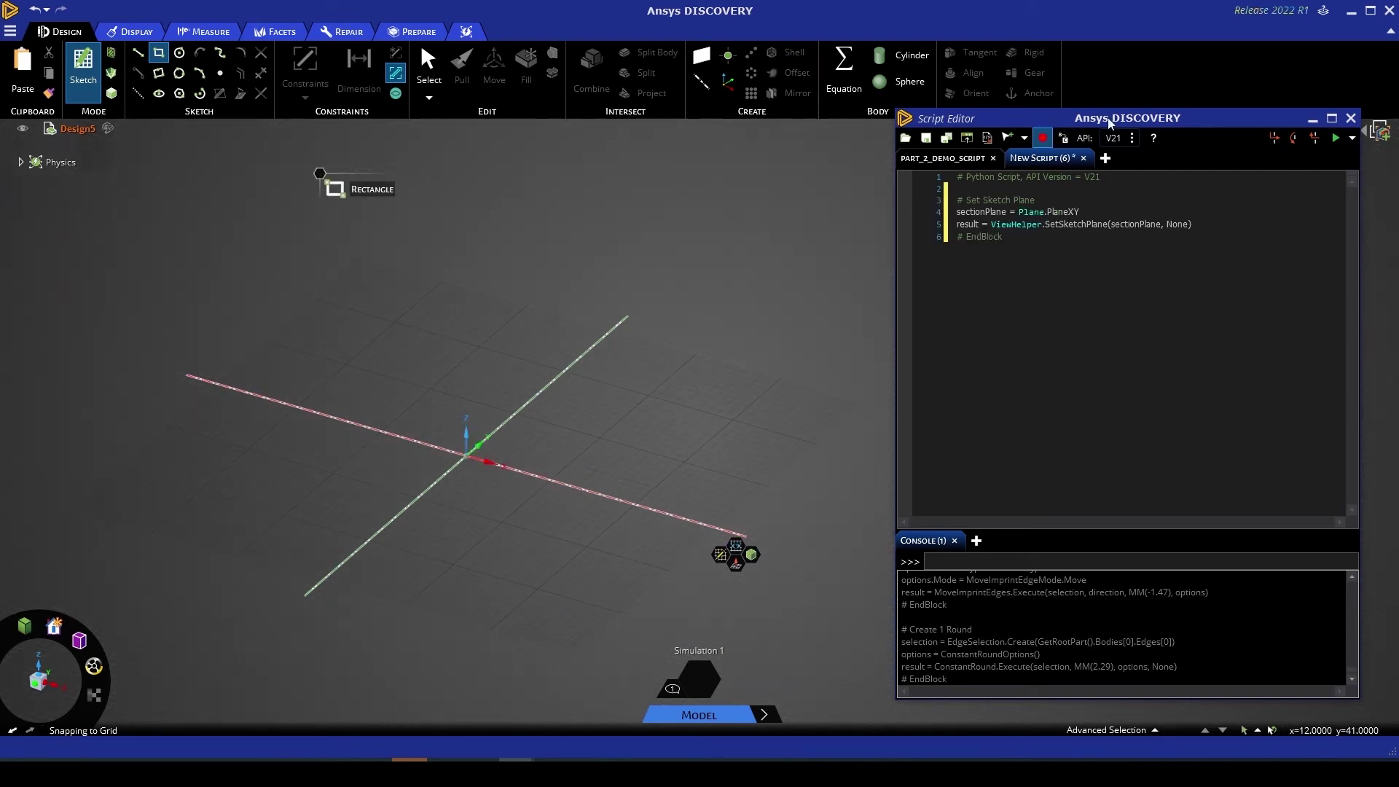
left_click_drag(1115, 118, 1114, 244)
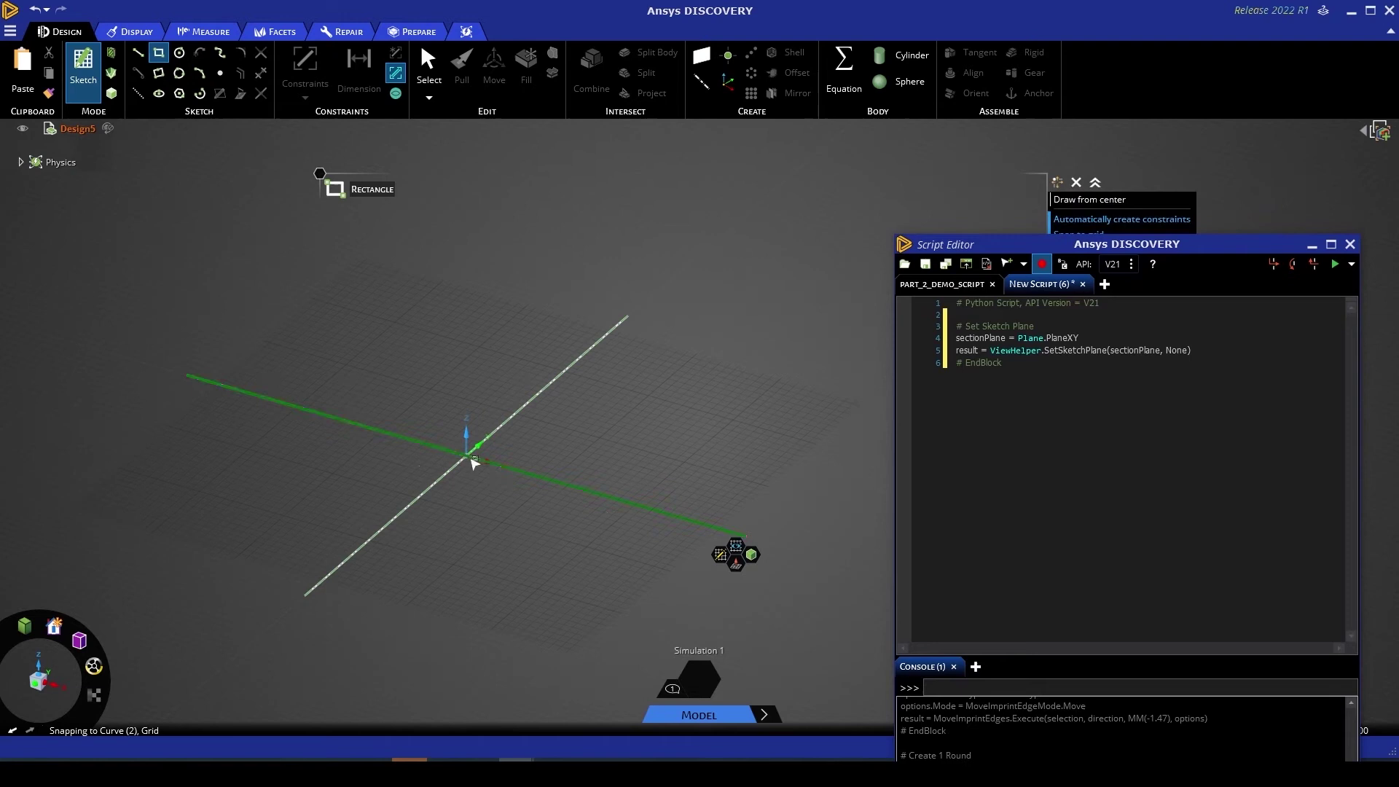
left_click(466, 456)
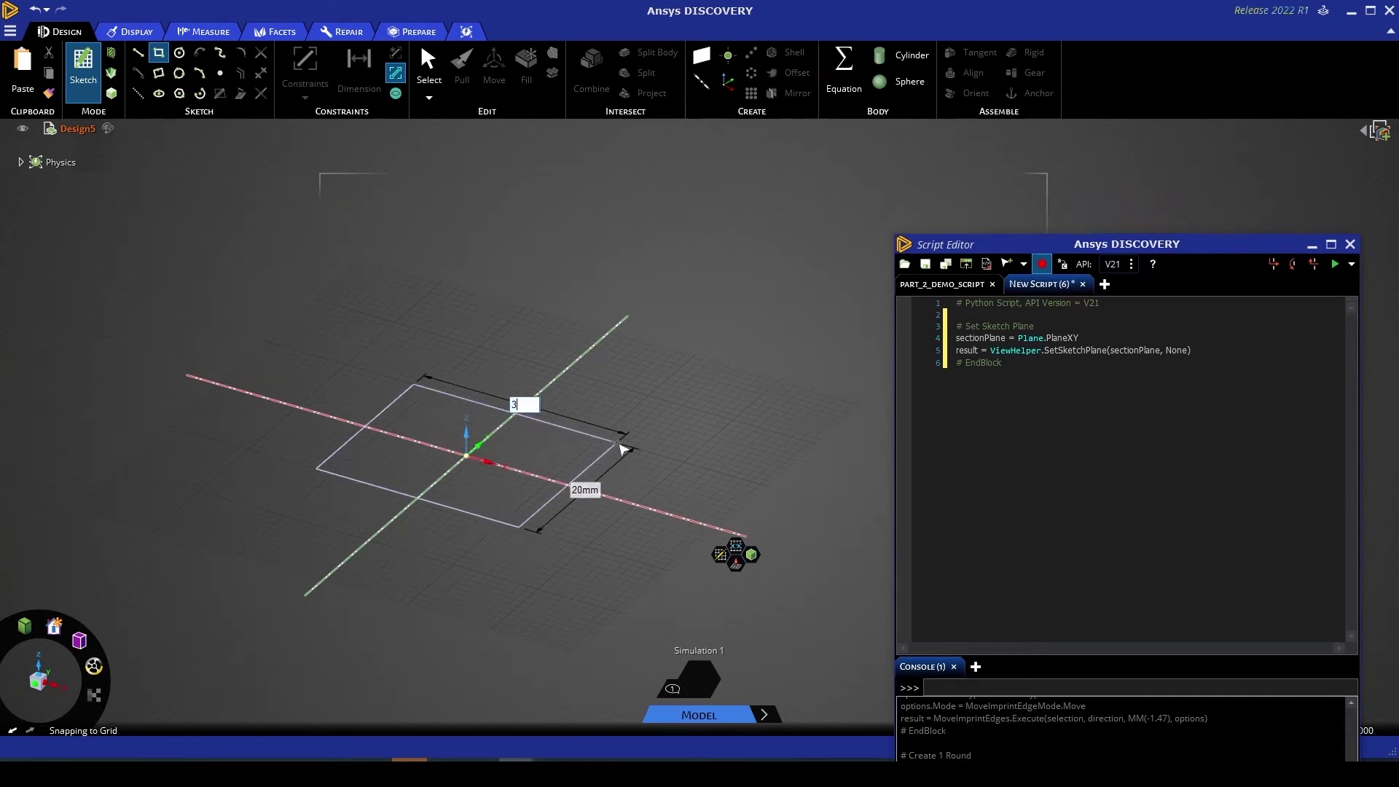
Finish the 30×20 mm rectangle and pull it into a 5 mm thick solid block
left_click(644, 455)
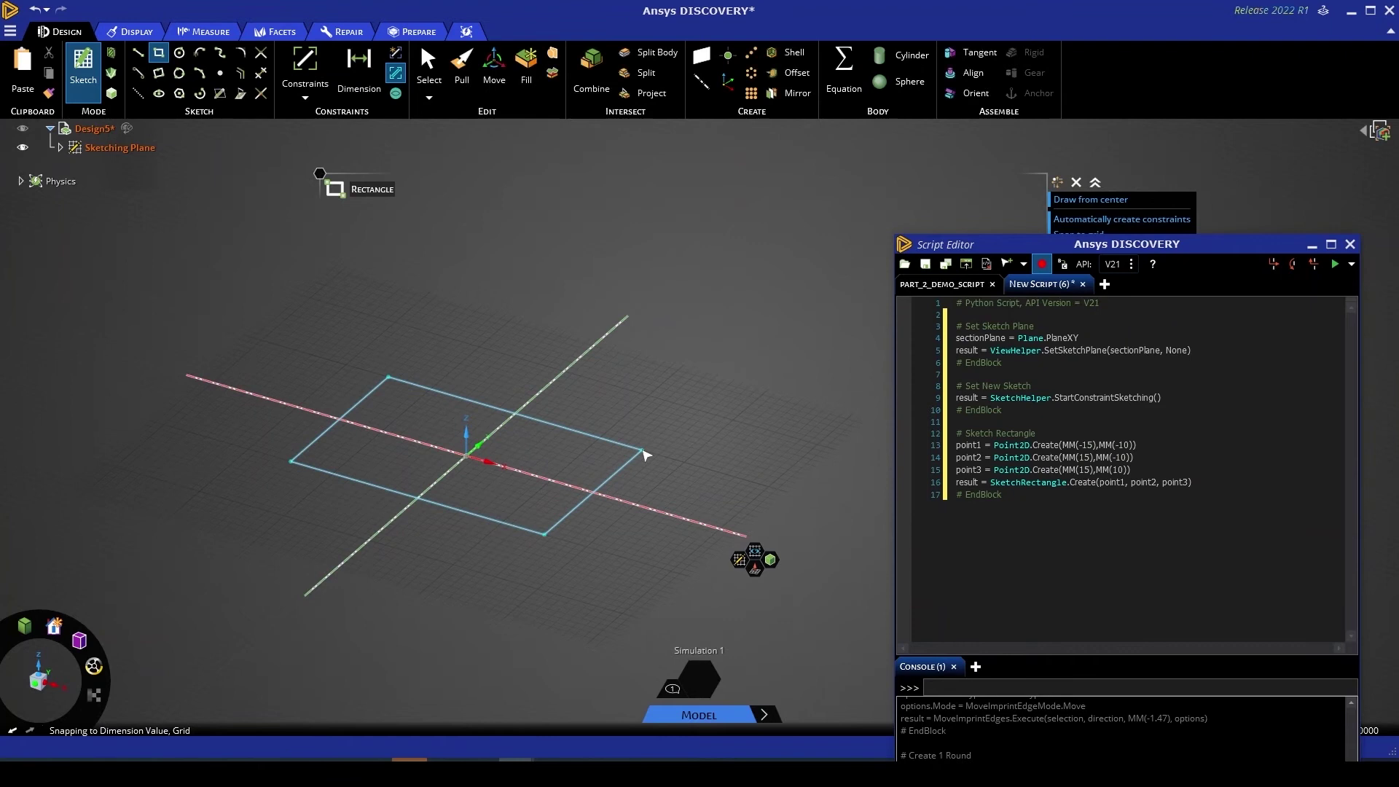
key("p")
left_click_drag(565, 466, 572, 442)
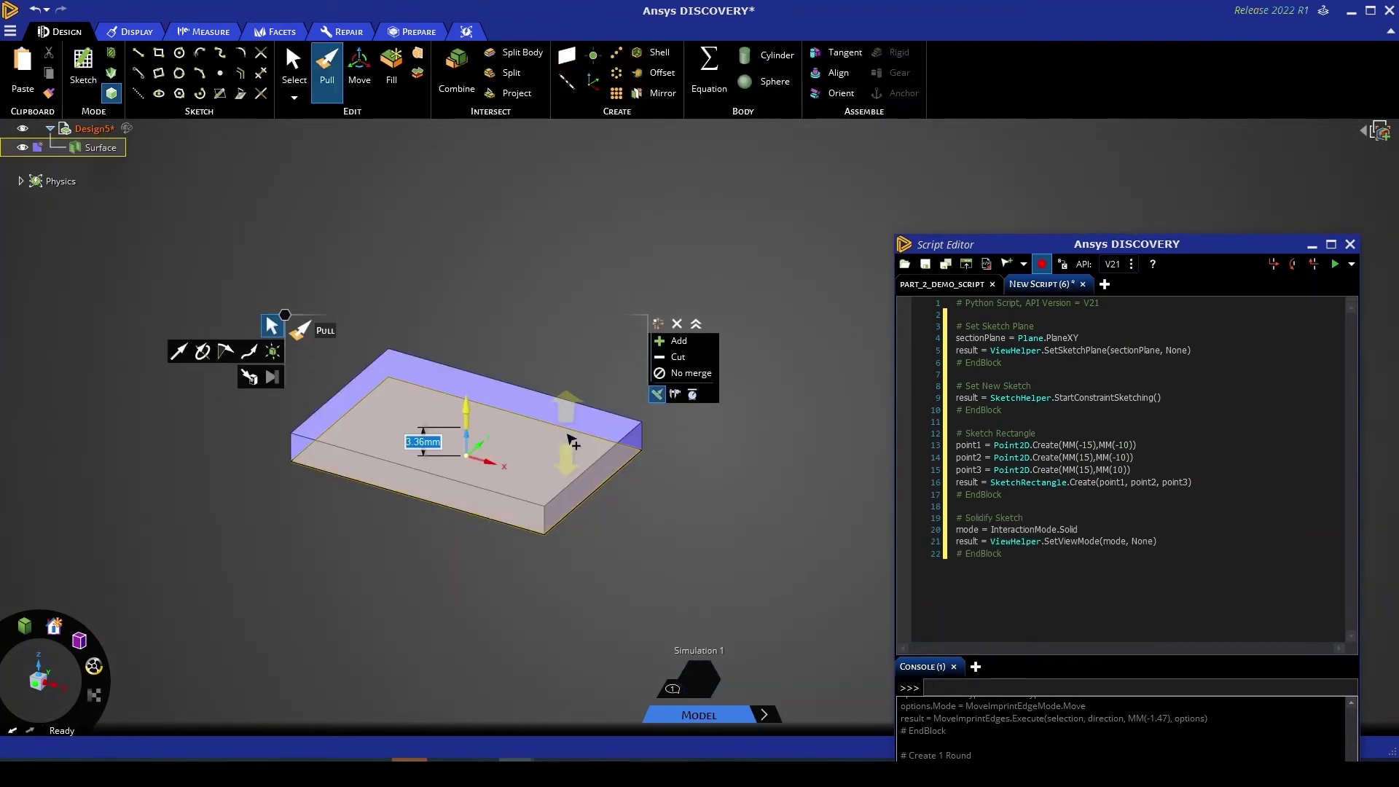
type("5")
key("Return")
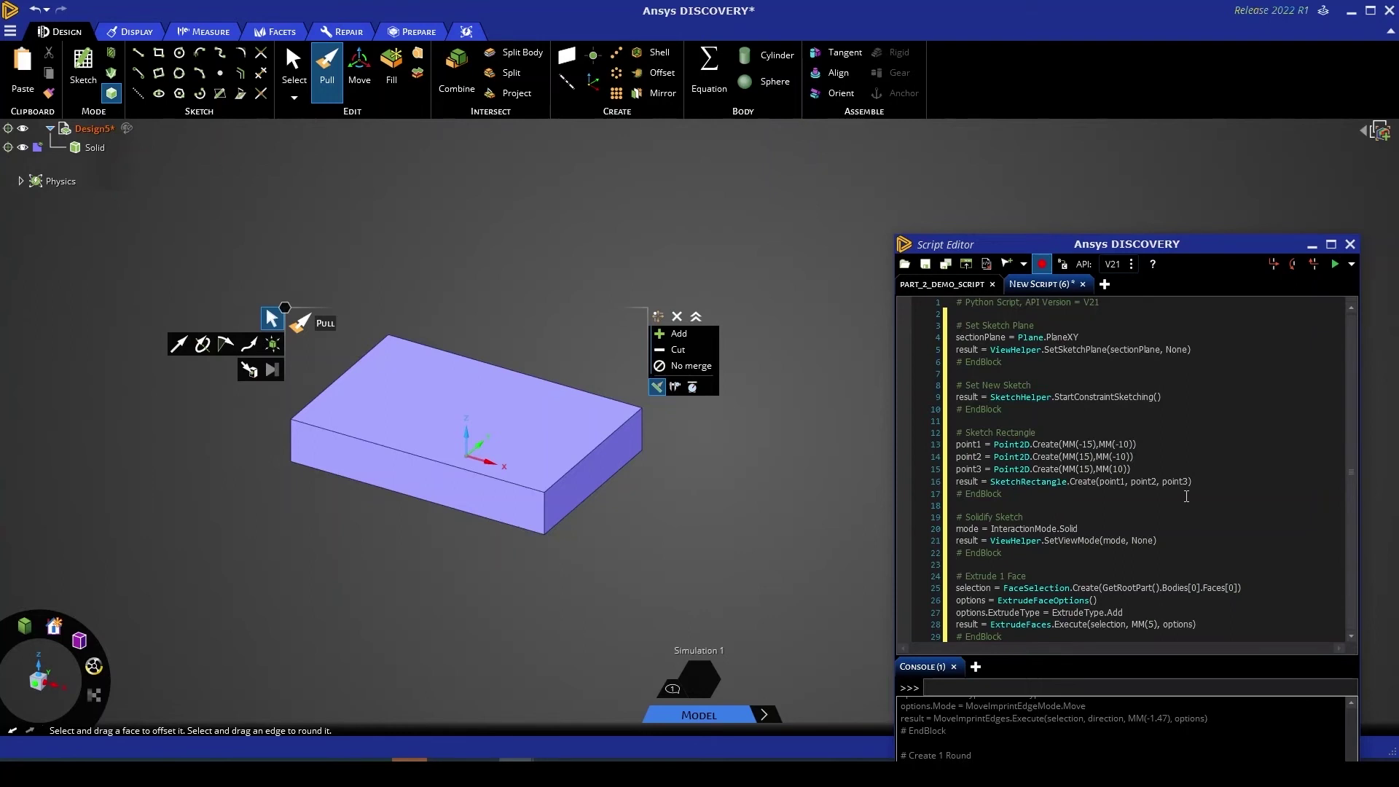
mouse_move(1033, 366)
left_mouse_down()
mouse_move(972, 348)
mouse_move(955, 326)
left_mouse_up()
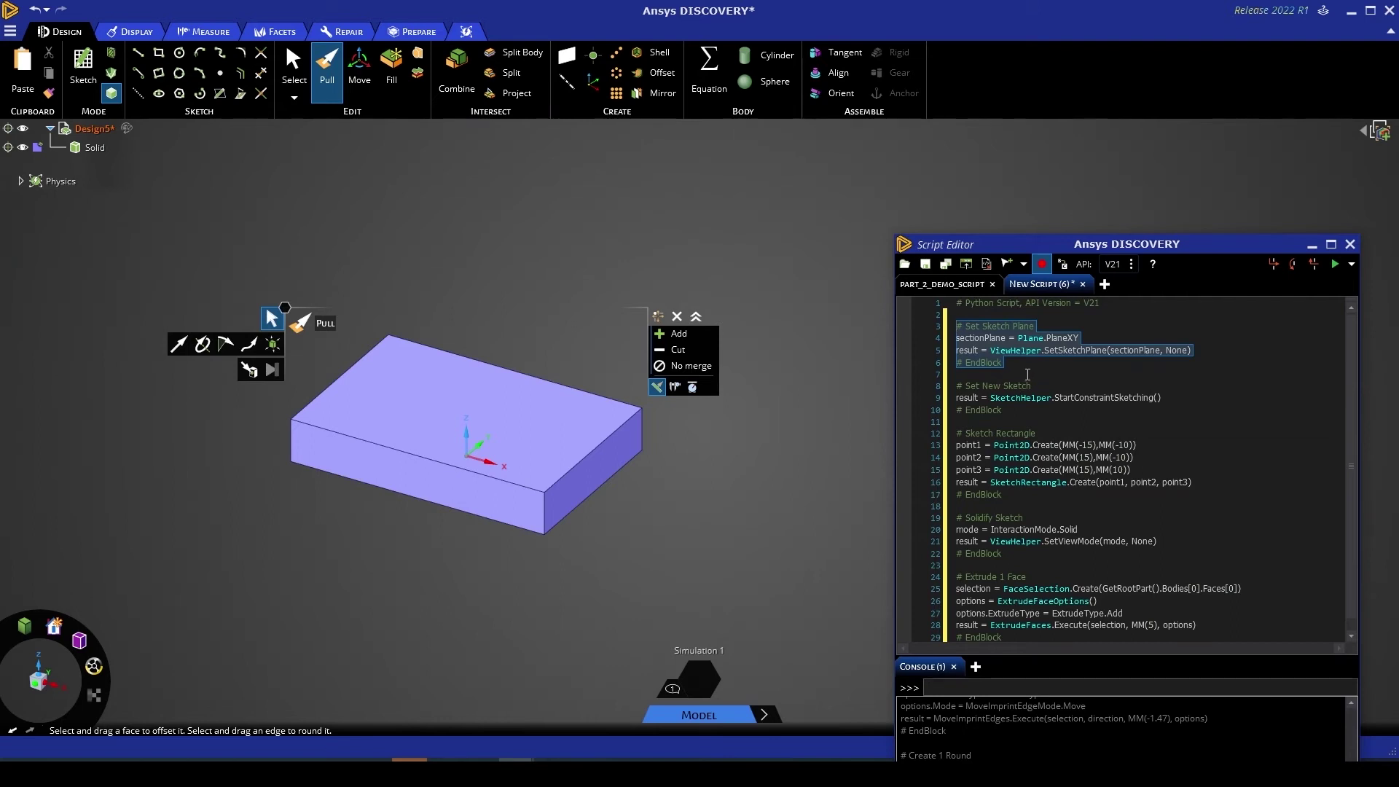
mouse_move(1004, 409)
left_mouse_down()
mouse_move(1016, 411)
mouse_move(954, 385)
left_mouse_up()
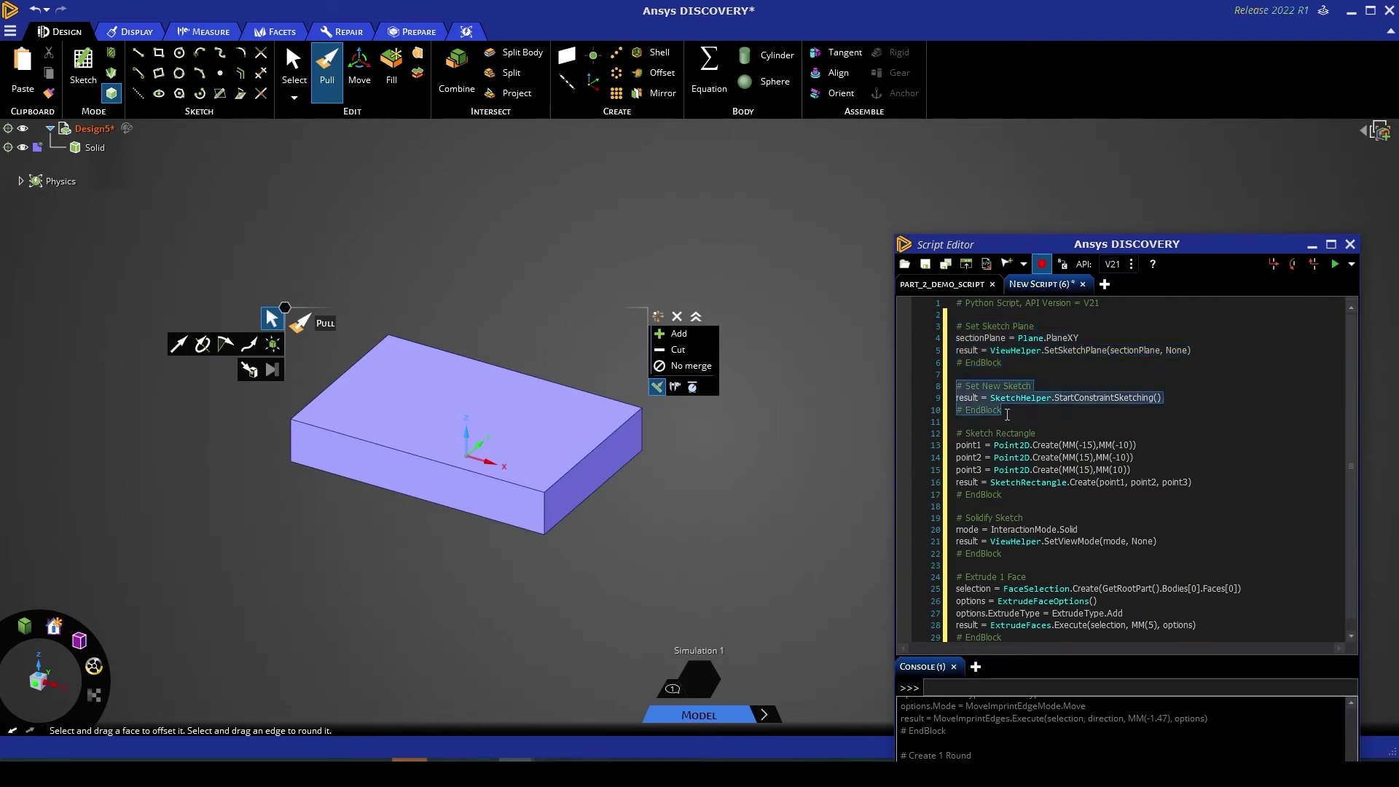
left_click(1025, 426)
left_click_drag(1015, 495, 956, 433)
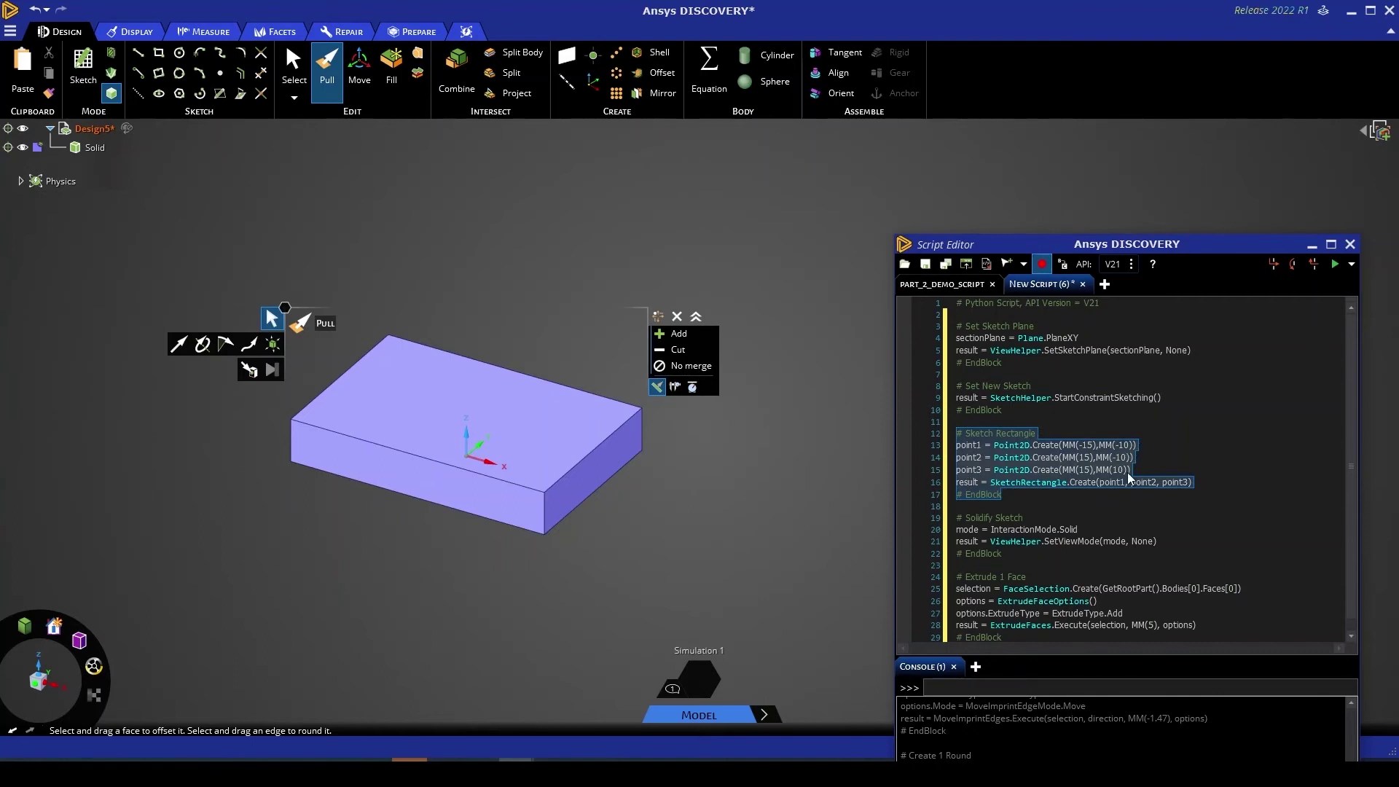
left_click_drag(1003, 553, 942, 523)
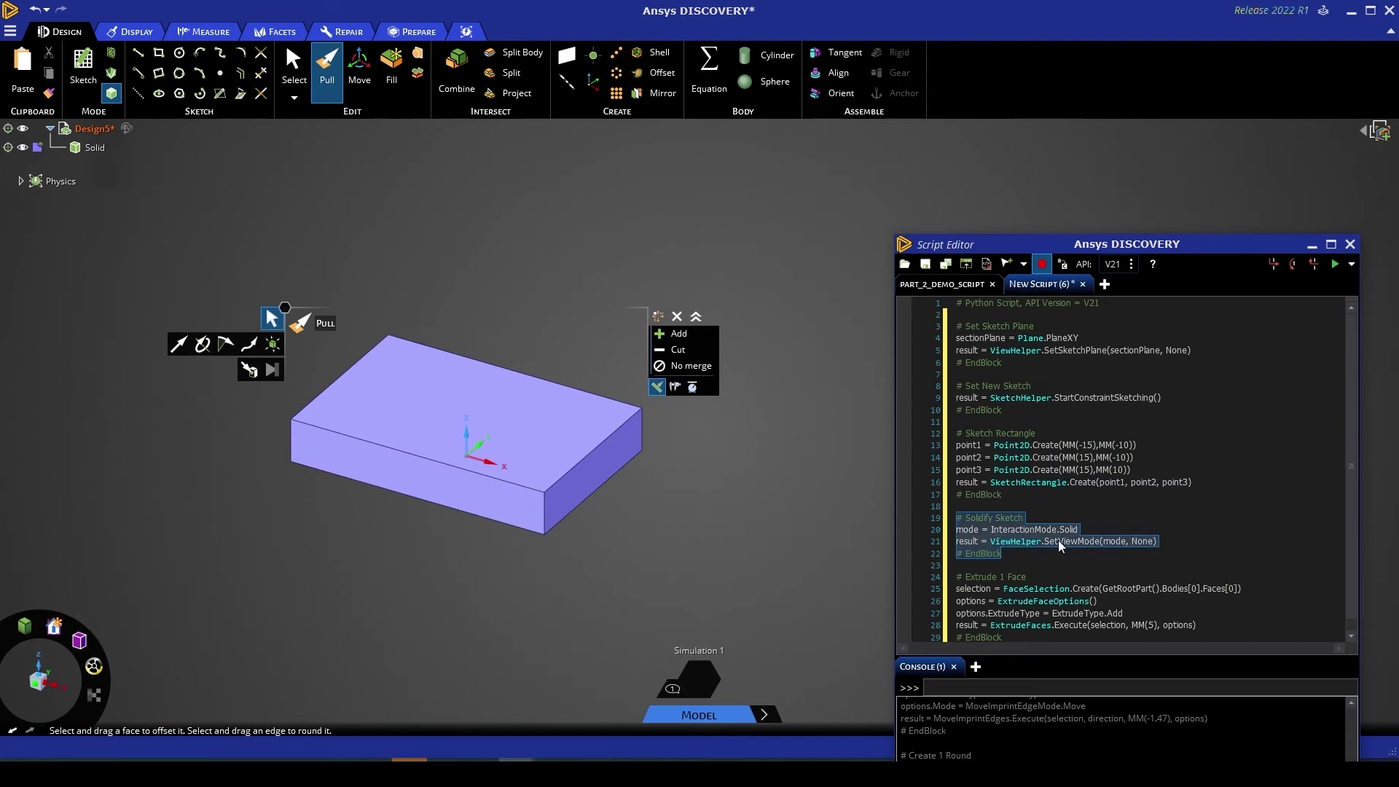
left_click_drag(1002, 638, 952, 579)
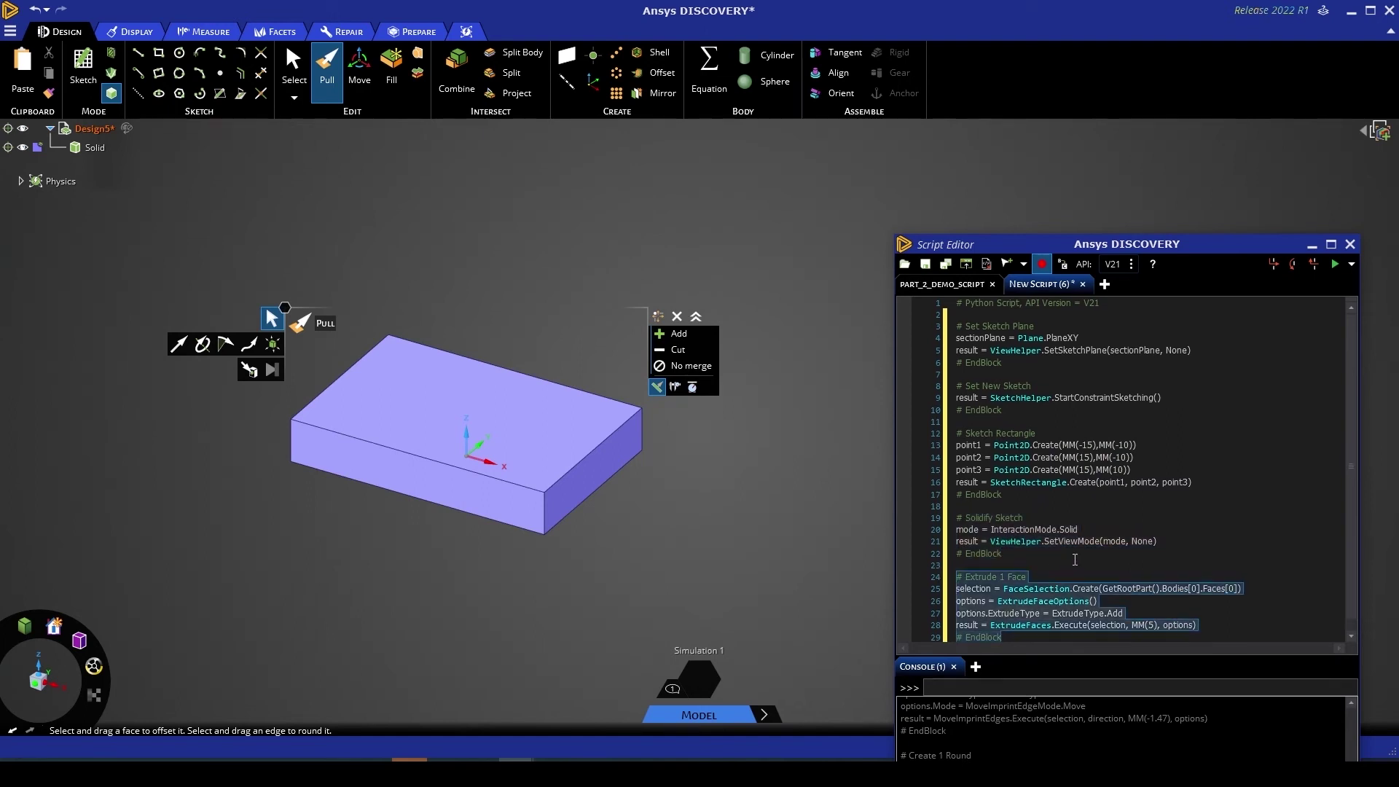
left_click(1243, 564)
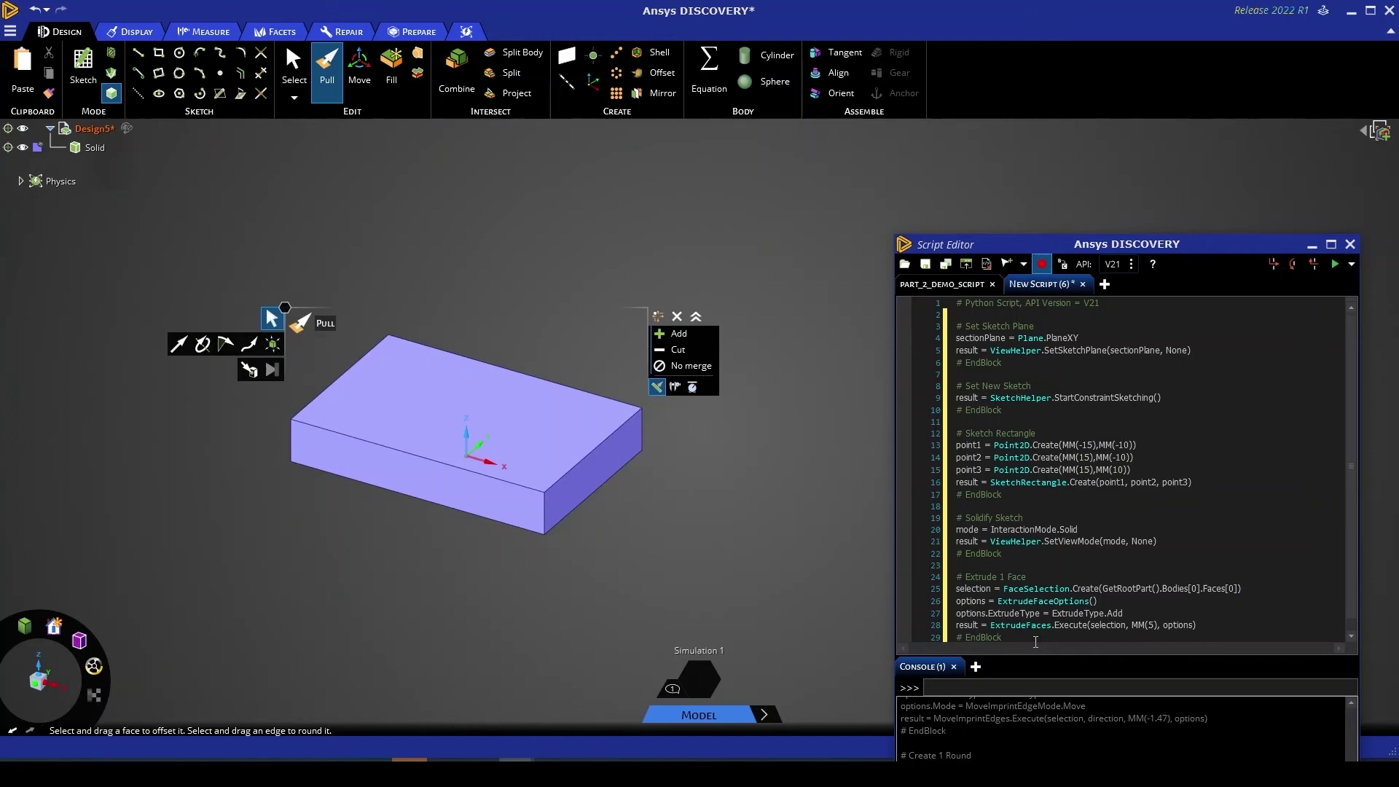
Imprint an edge copy 10 mm inward, slope the end edge downward, and round the front edge
left_click(474, 377)
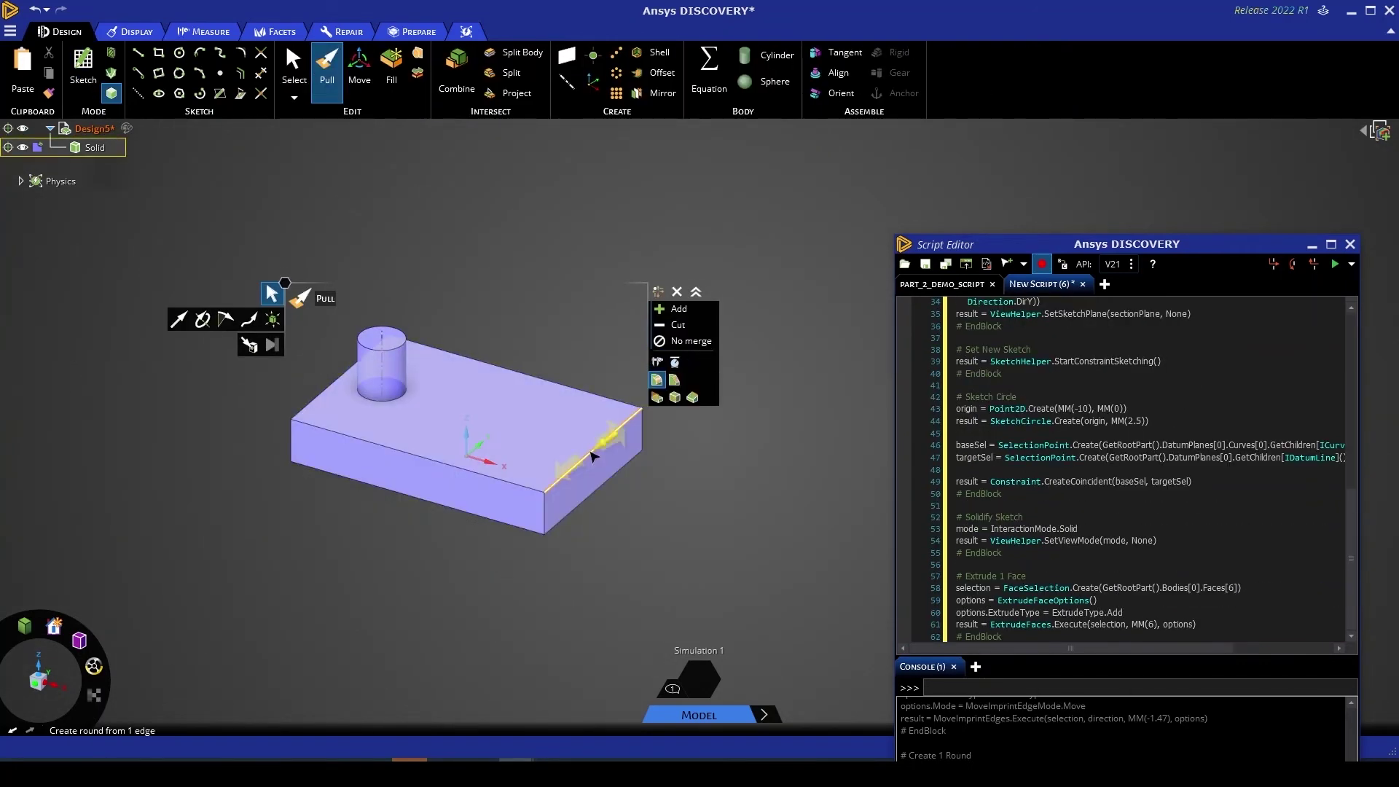
left_click_drag(593, 457, 510, 426, "ctrl")
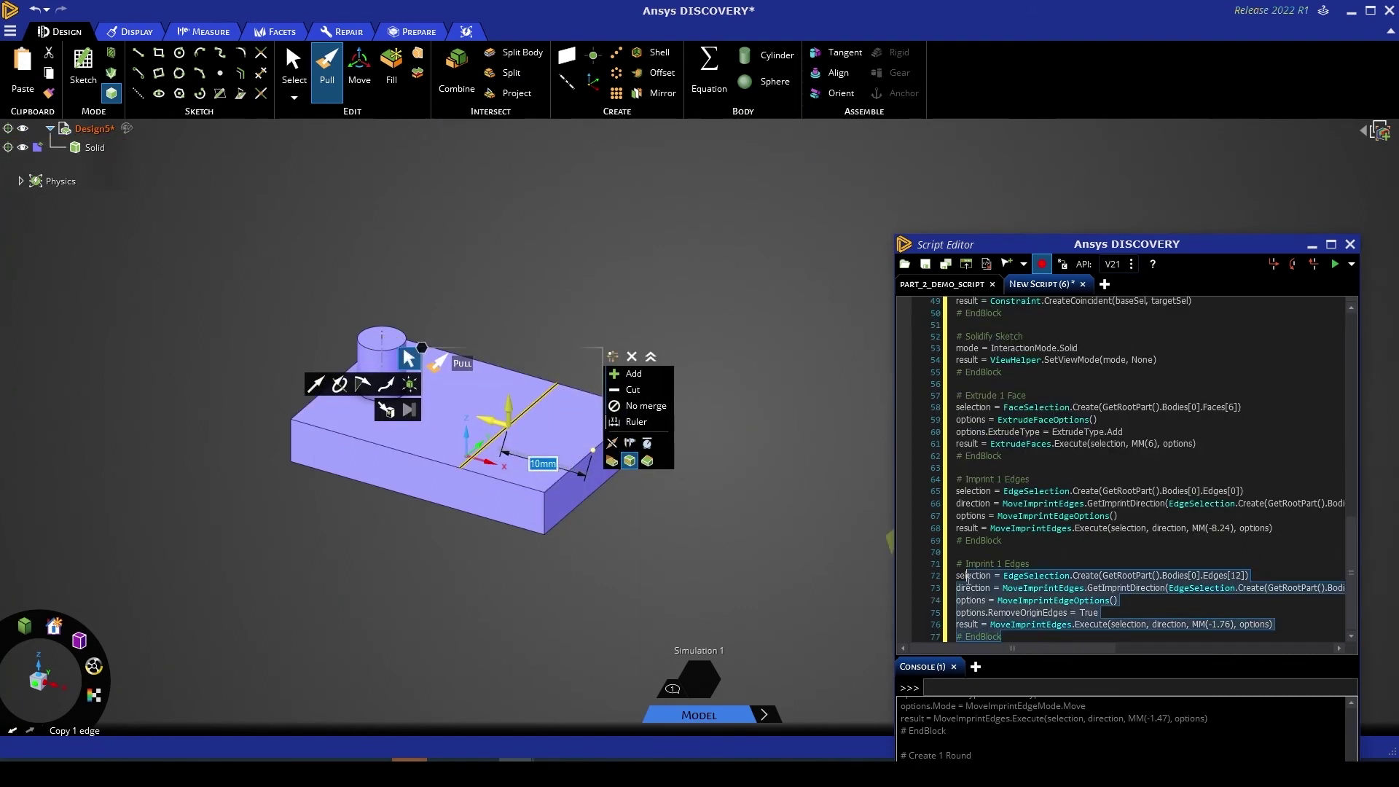
key("Return")
left_click_drag(592, 455, 612, 470)
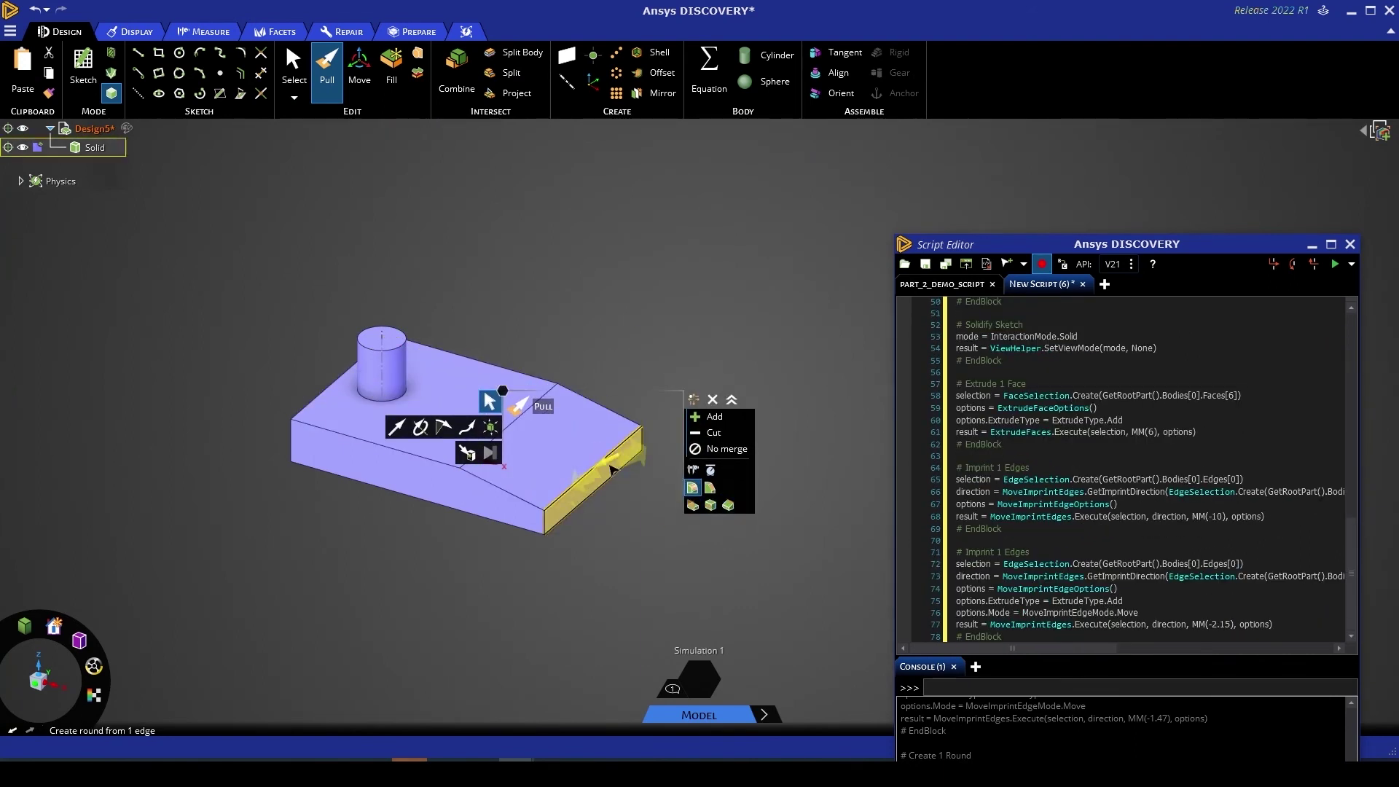
key("s")
scroll(602, 252, "up", 3)
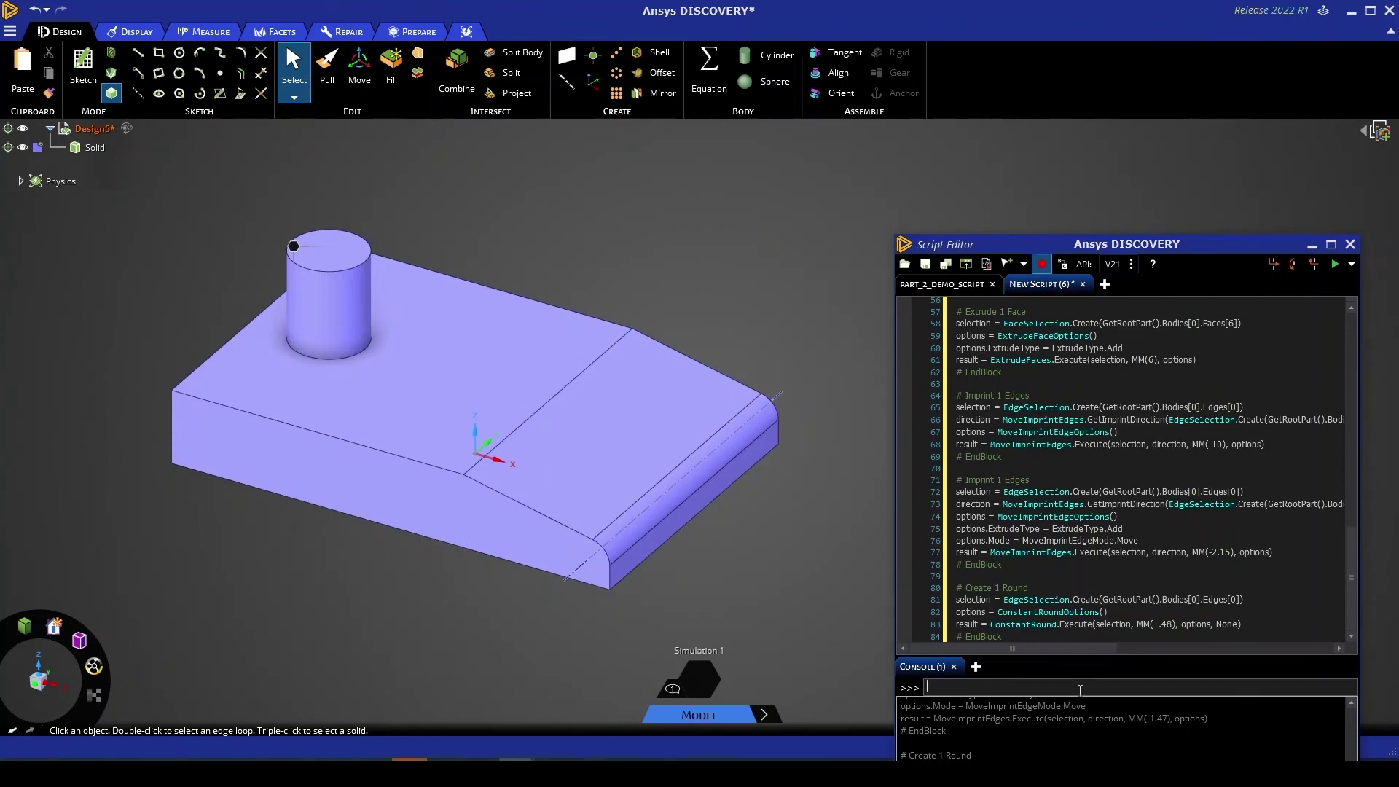
Clear the model with ClearAll(), stop recording, and replay New Script (6) to rebuild it
type("ClearAll()")
key("Return")
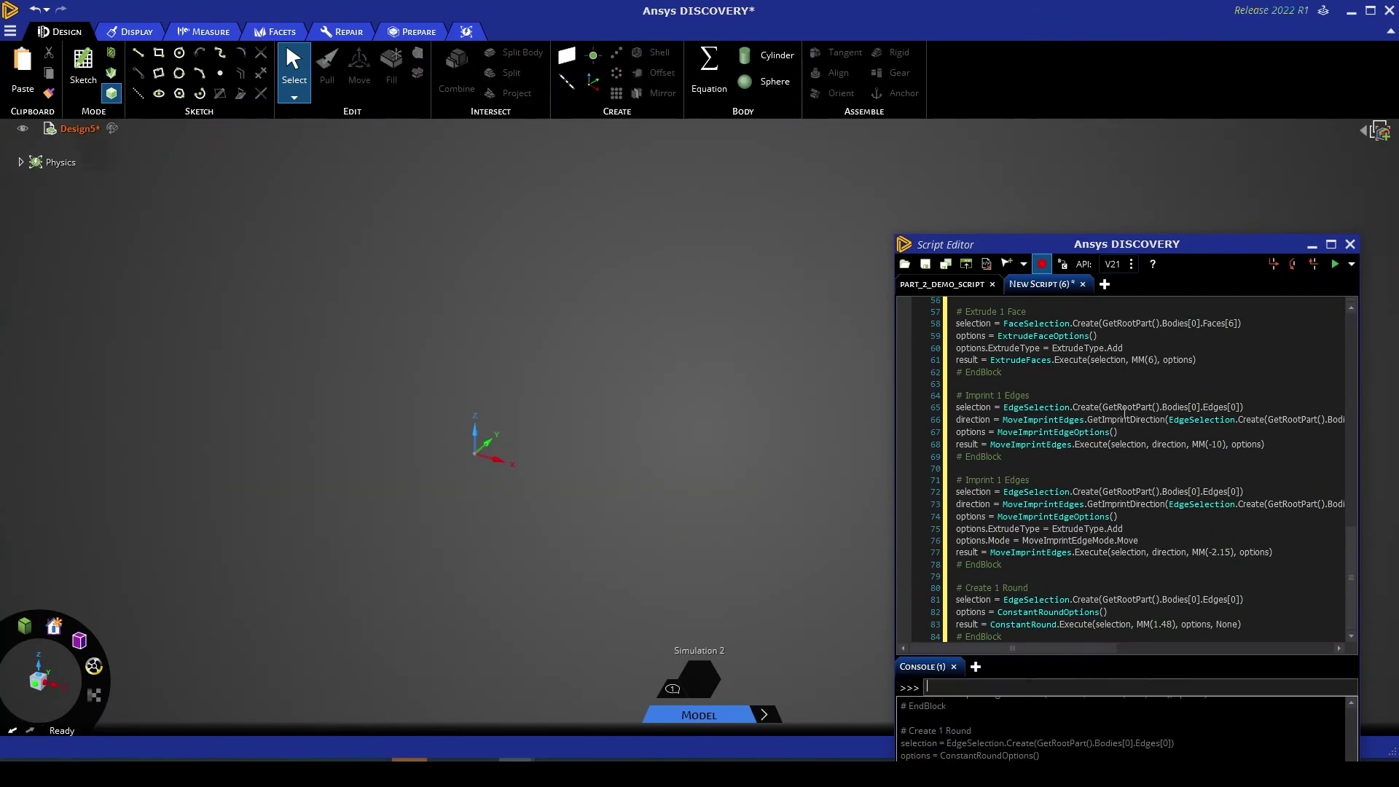
left_click(1041, 265)
left_click(1333, 264)
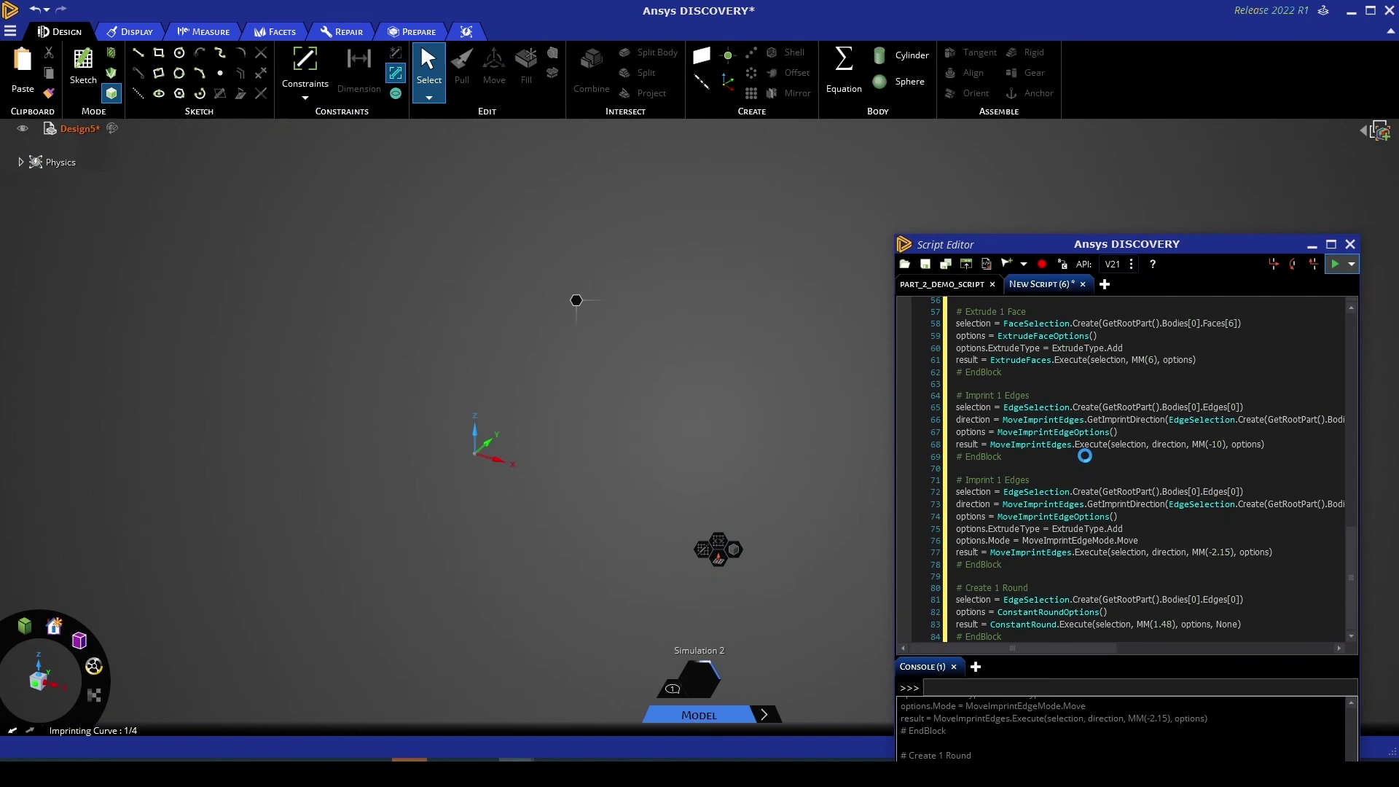